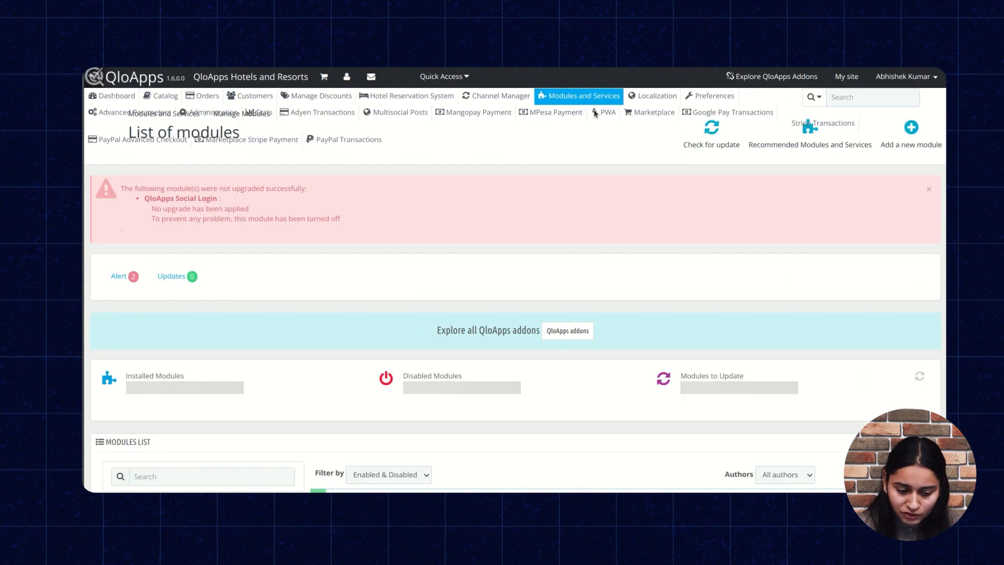
Search the modules list for "paypal" and open the configuration of the QloApps PayPal Checkout module
scroll(220, 366, "down", 2)
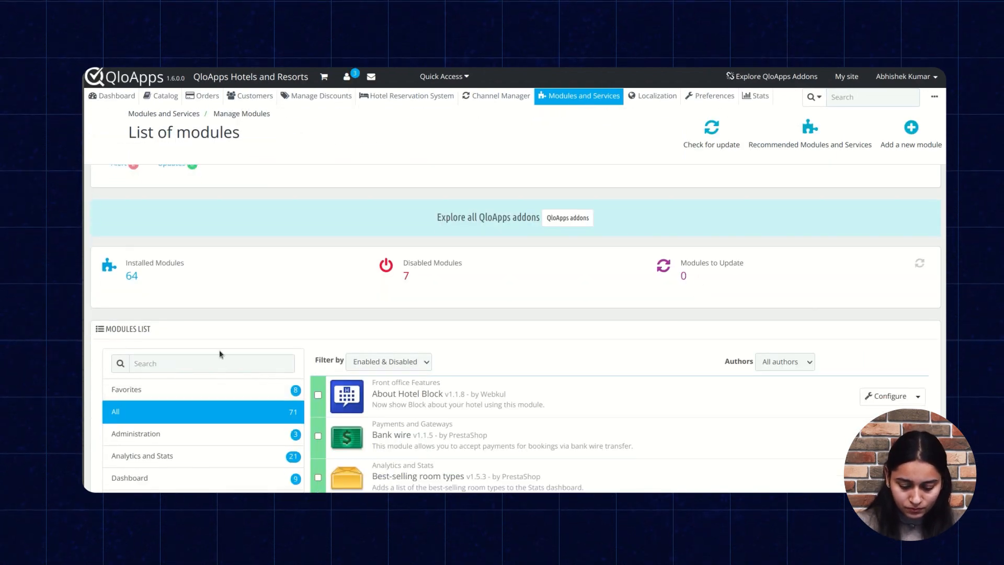
left_click(220, 358)
type("paypal")
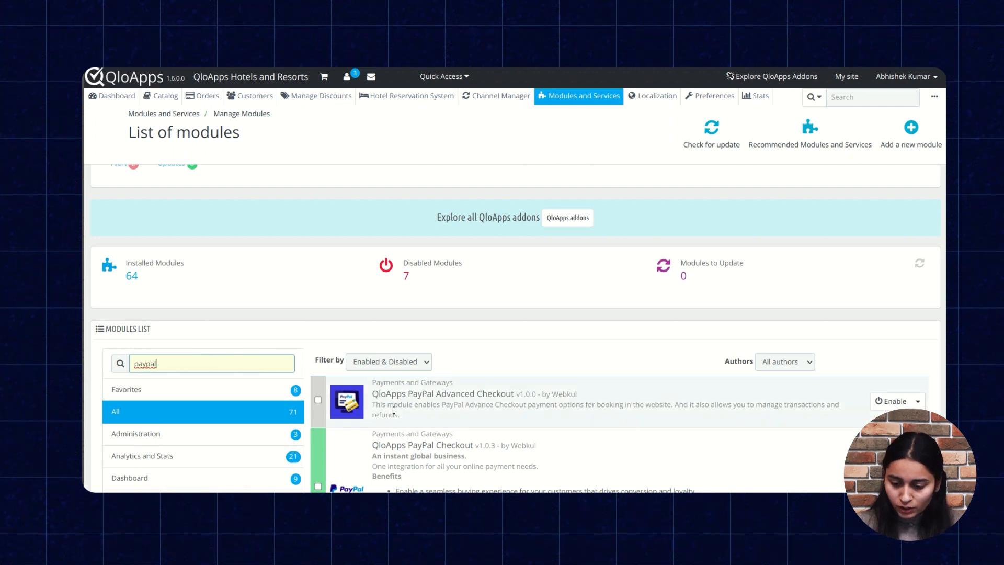
scroll(395, 414, "down", 2)
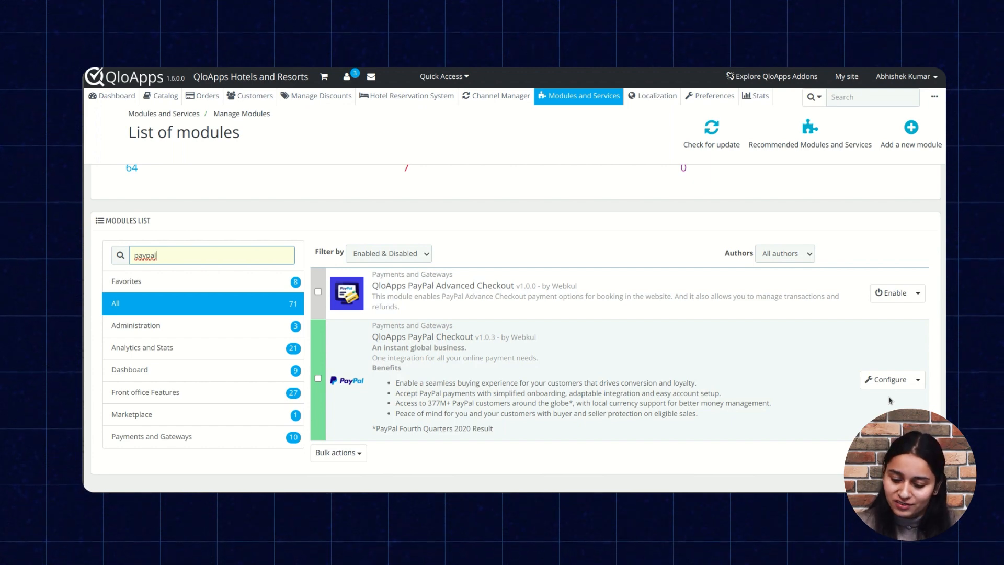
left_click(877, 379)
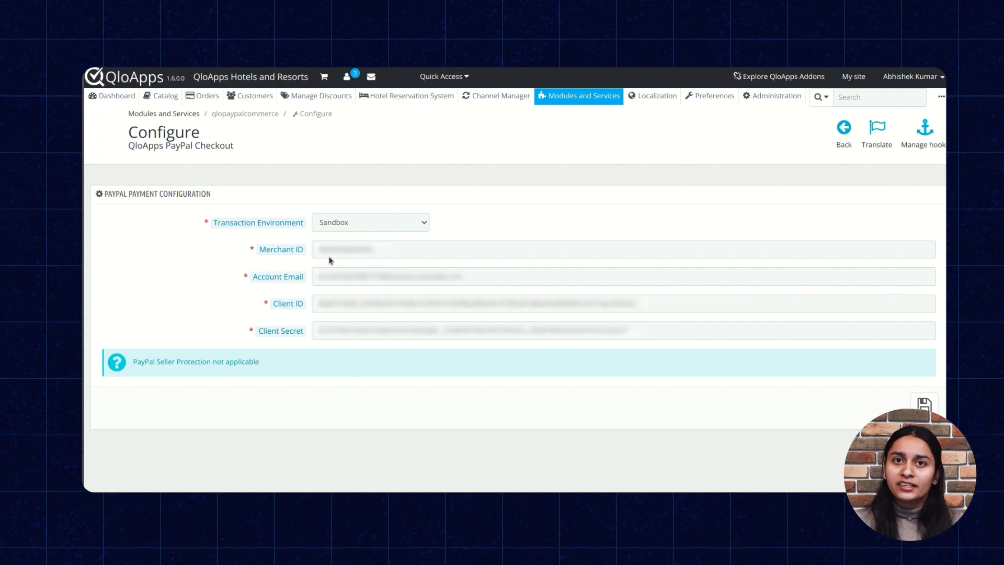
View the available Transaction Environment options in the PayPal payment configuration, leaving Sandbox selected
left_click(379, 223)
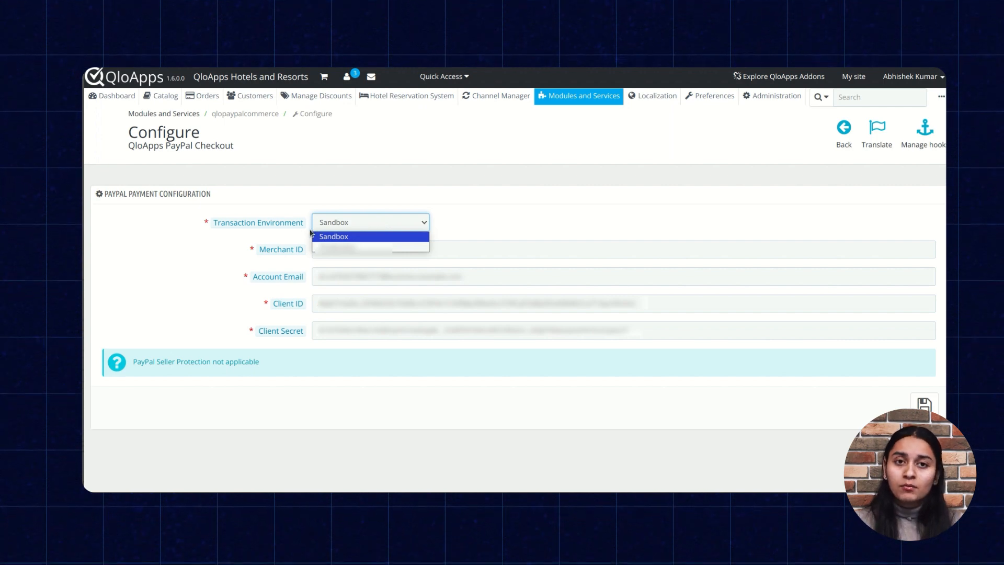
key("Escape")
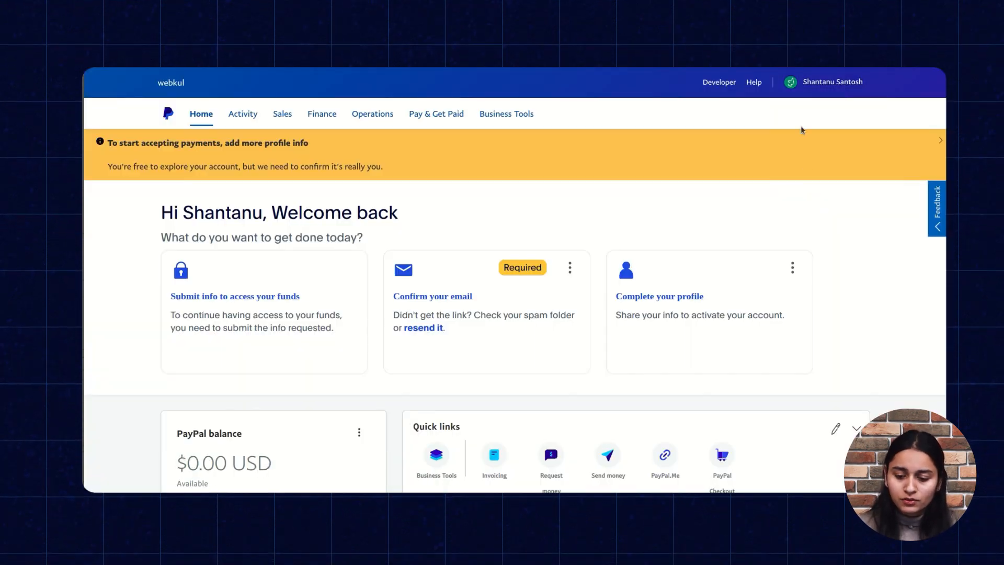
Log out of the PayPal business account and log back in
mouse_move(813, 81)
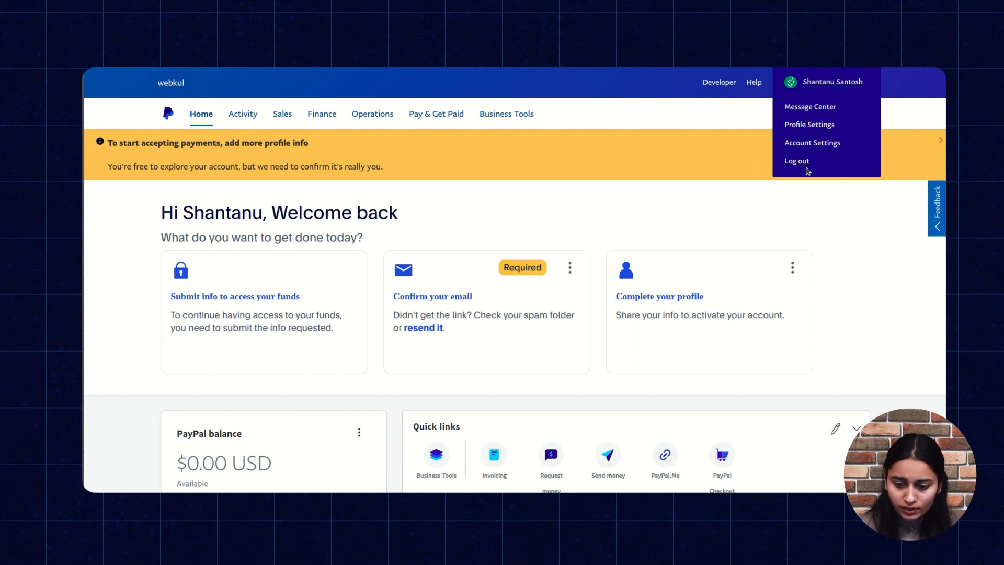
left_click(798, 161)
left_click(802, 129)
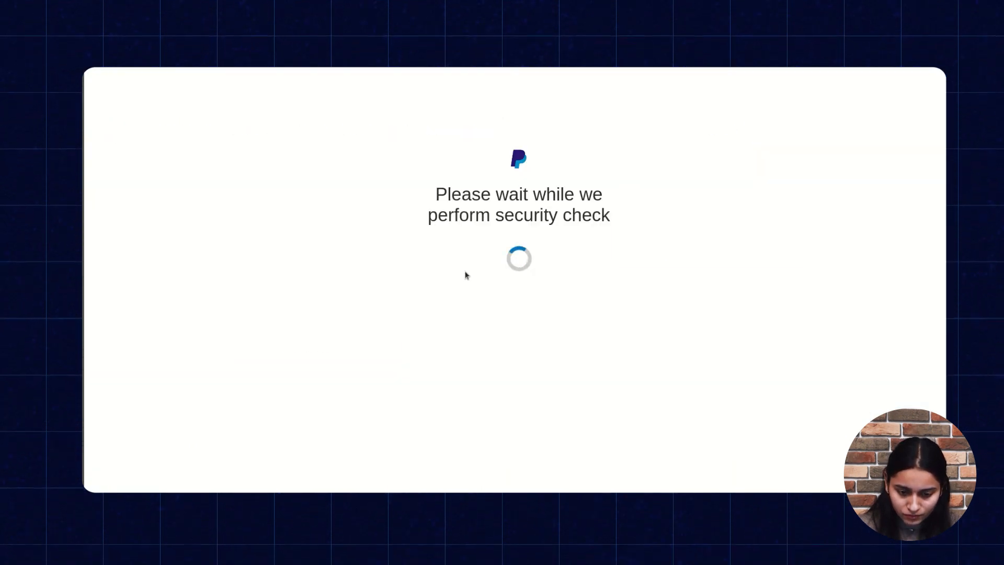
left_click(515, 315)
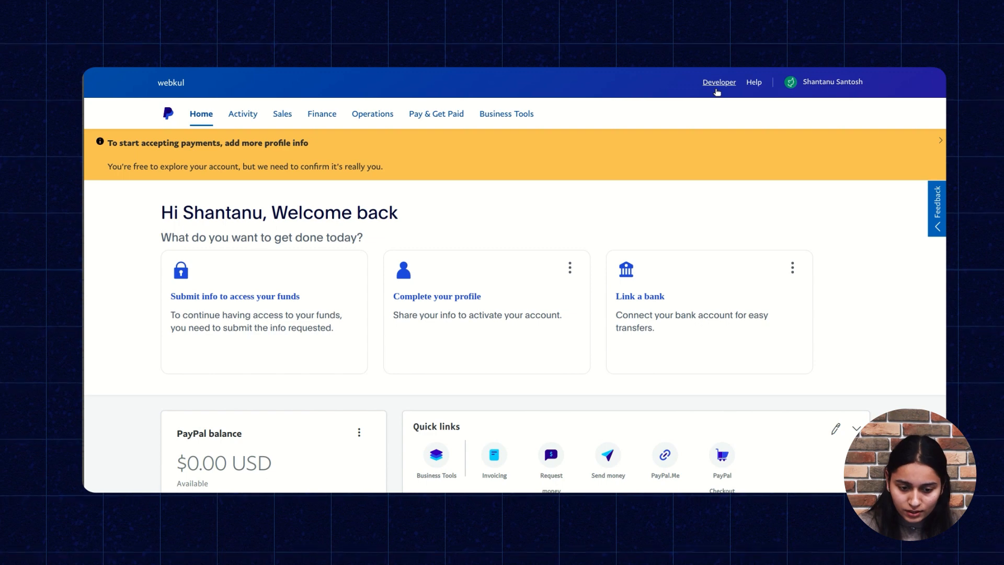
Open the API credentials in the PayPal Developer Dashboard and create a Merchant sandbox app named "Testing"
left_click(718, 82)
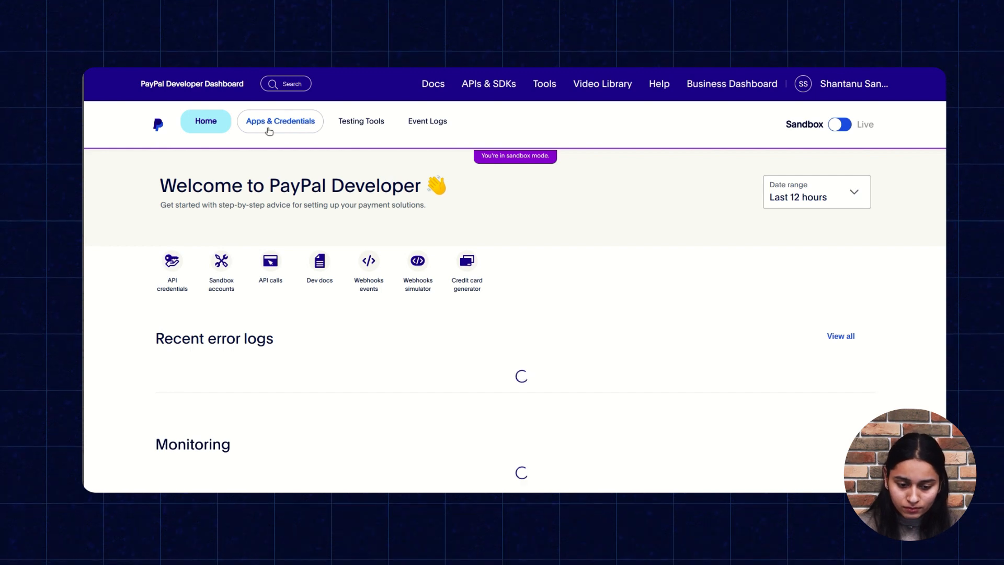
left_click(269, 131)
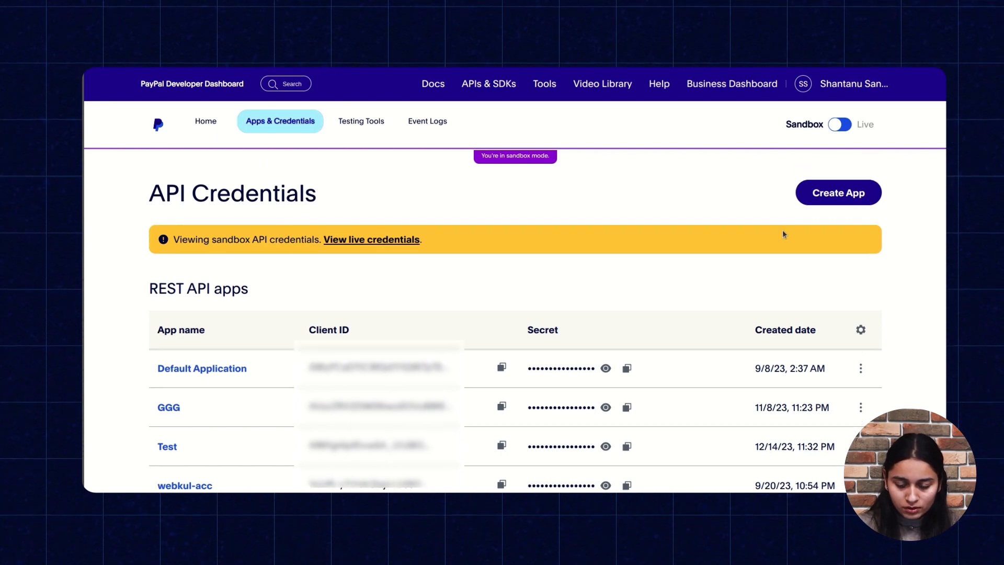
left_click(823, 198)
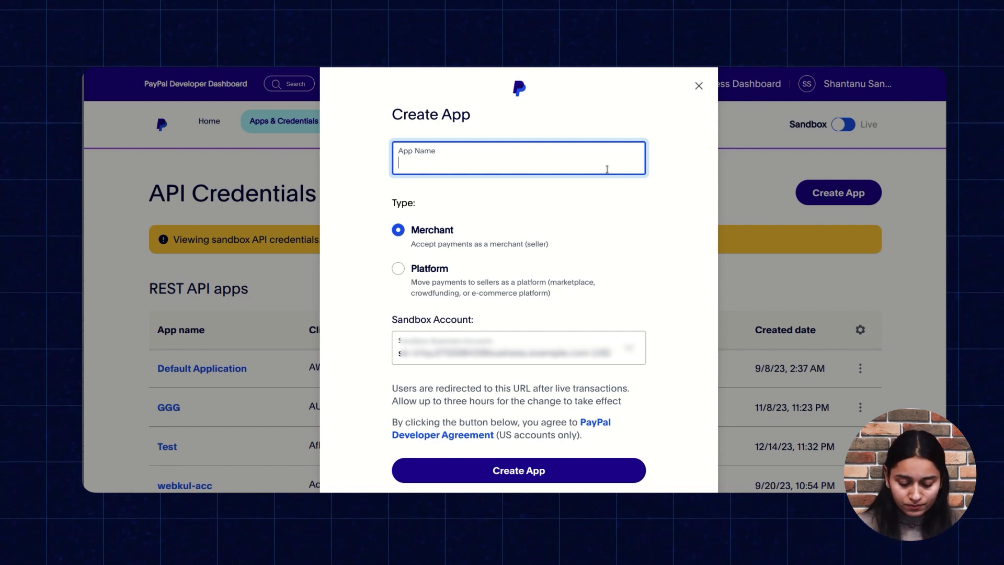
type("Testing")
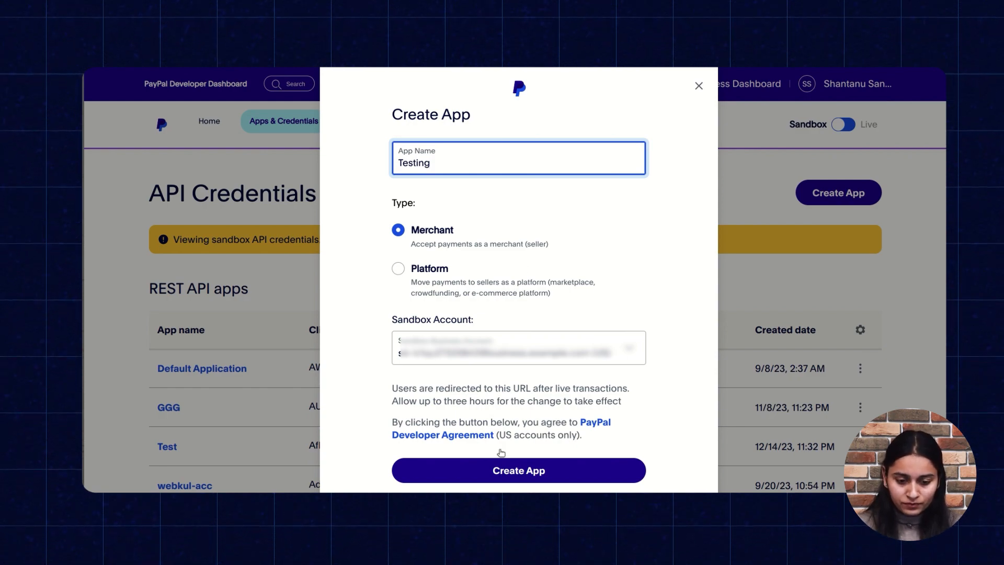
left_click(495, 469)
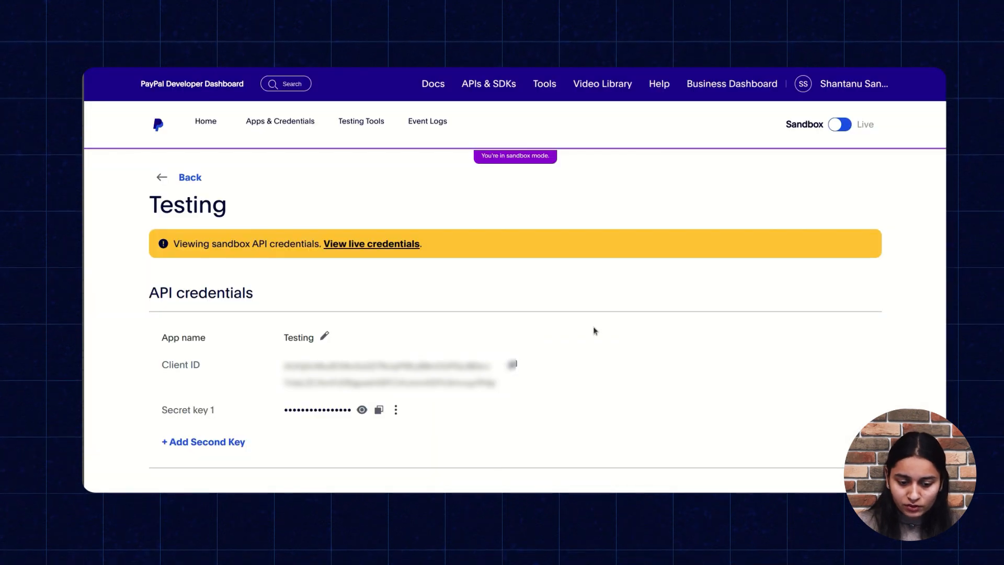
Return to the REST API apps list and open the Testing app for editing
left_click(181, 177)
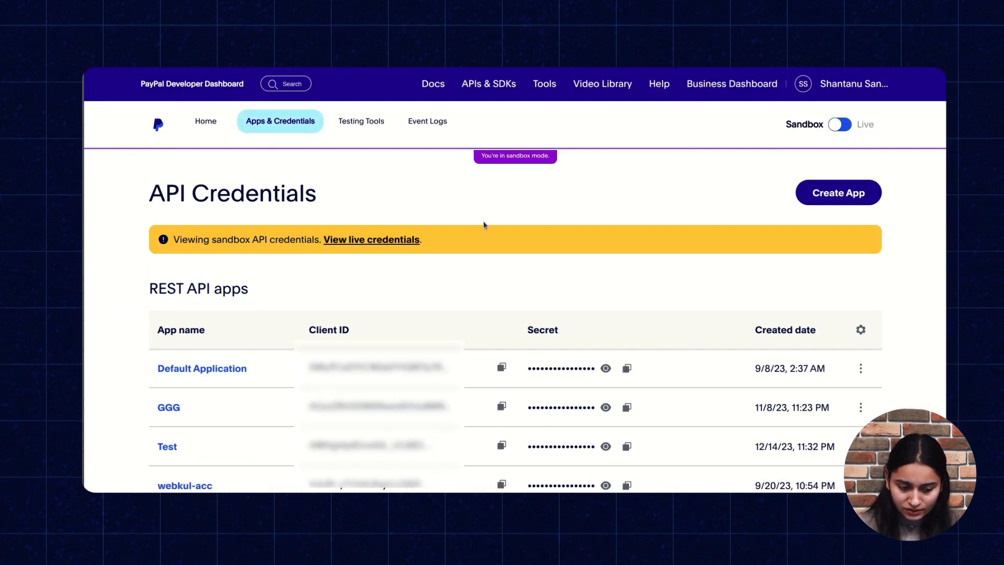
scroll(428, 306, "down", 3)
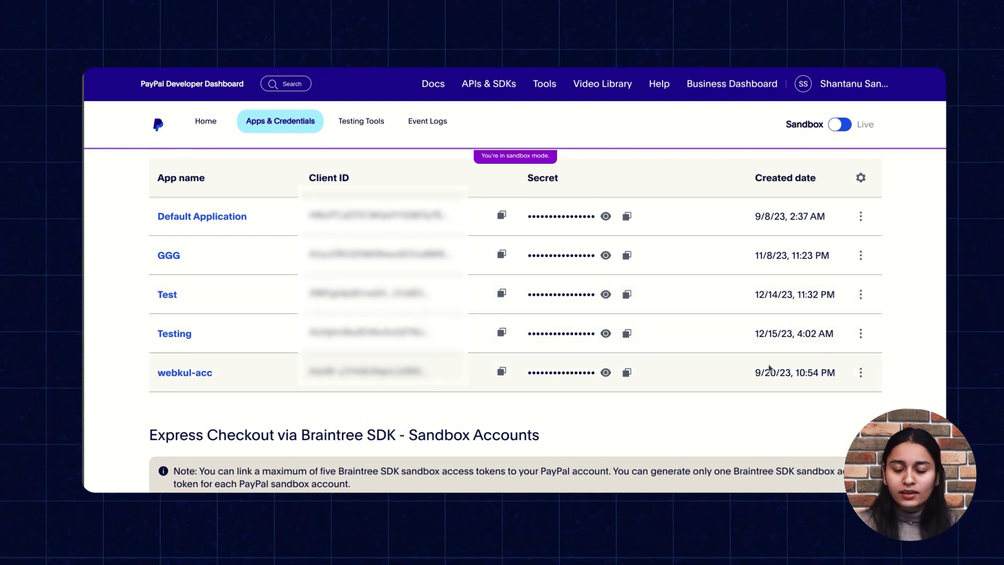
scroll(767, 366, "up", 1)
scroll(768, 368, "up", 3)
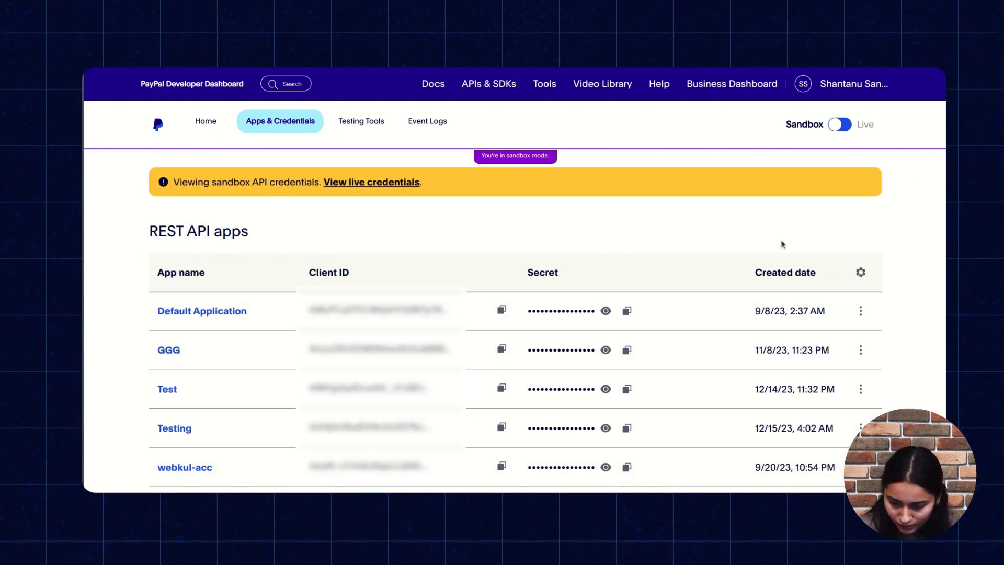
scroll(780, 244, "down", 2)
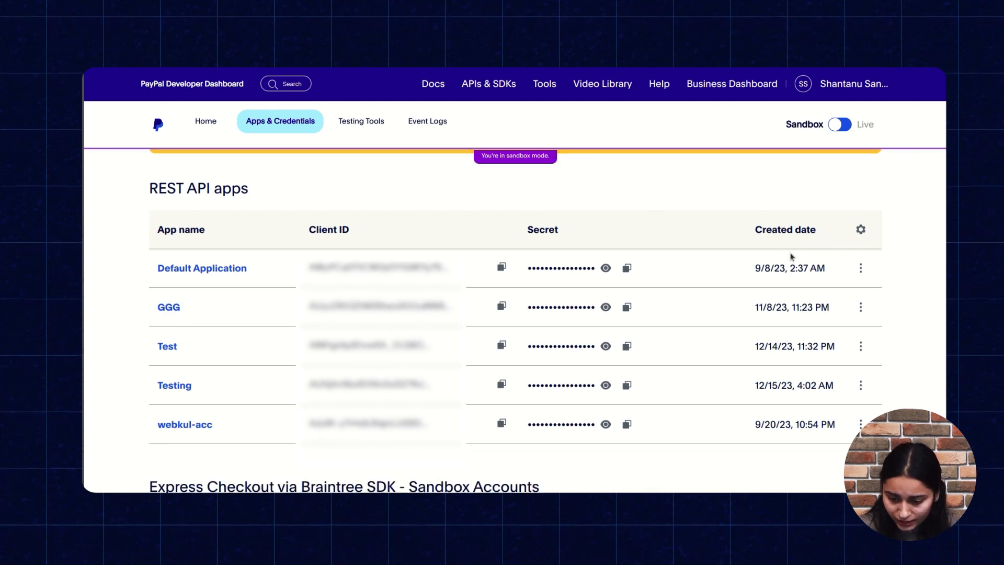
left_click(860, 386)
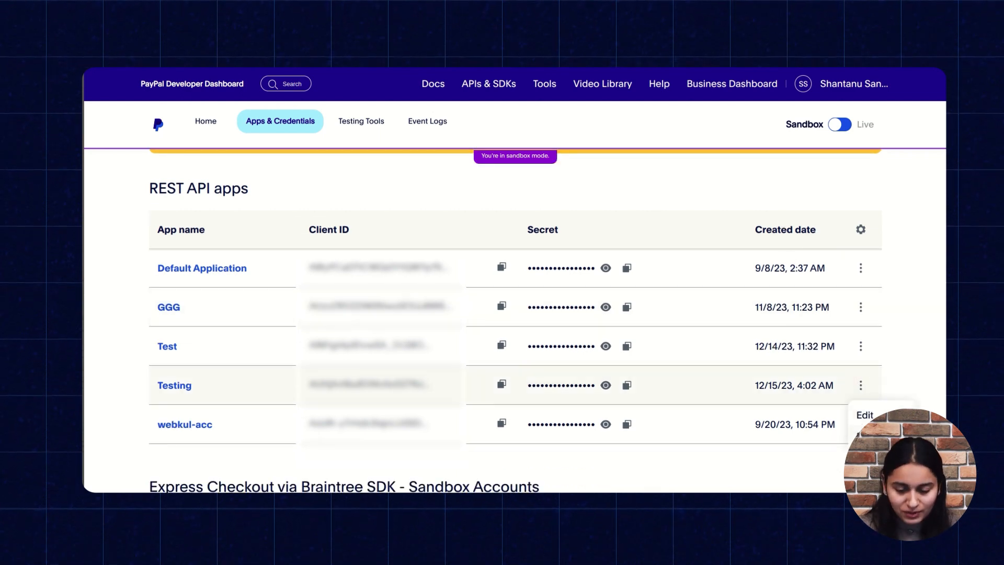
left_click(864, 415)
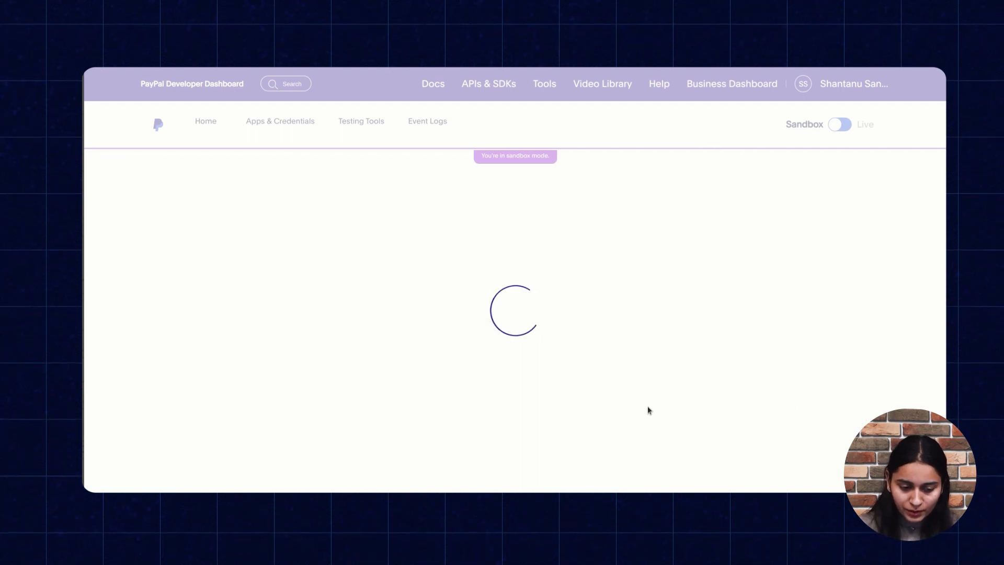
Examine the Client ID and secret key entries in the Testing app's API credentials
scroll(648, 407, "down", 2)
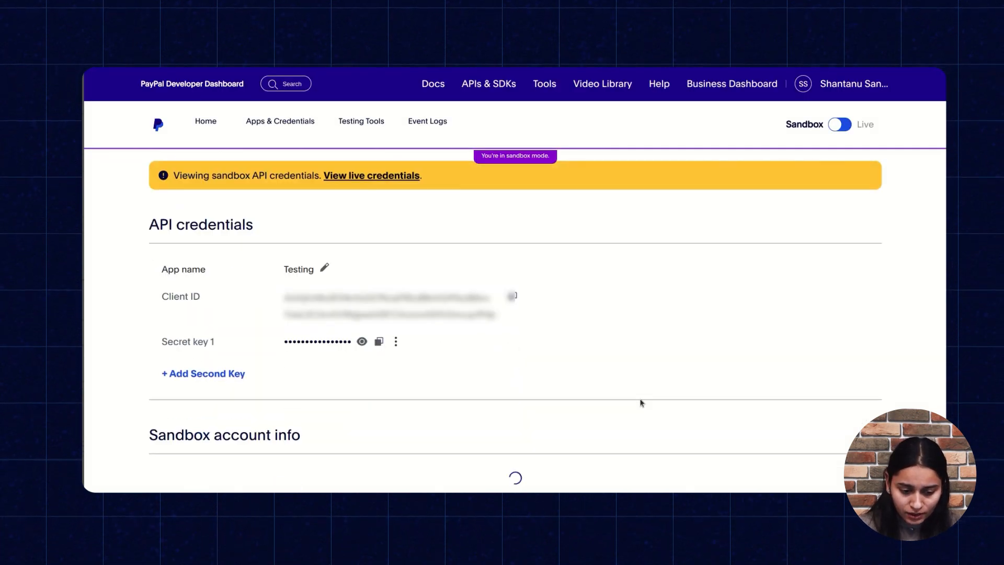
left_click_drag(277, 303, 472, 329)
left_click(471, 333)
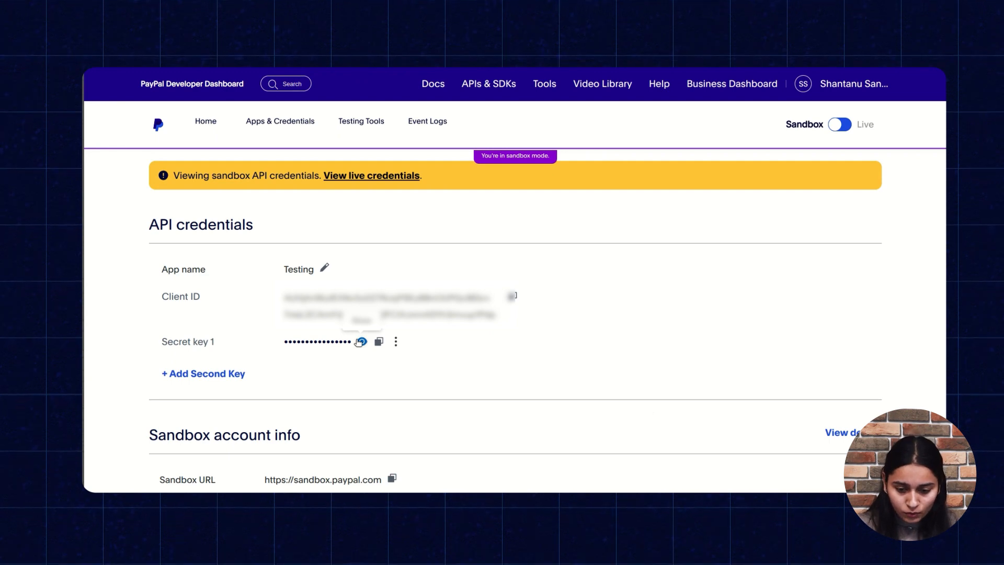
scroll(359, 342, "down", 2)
scroll(357, 343, "up", 3)
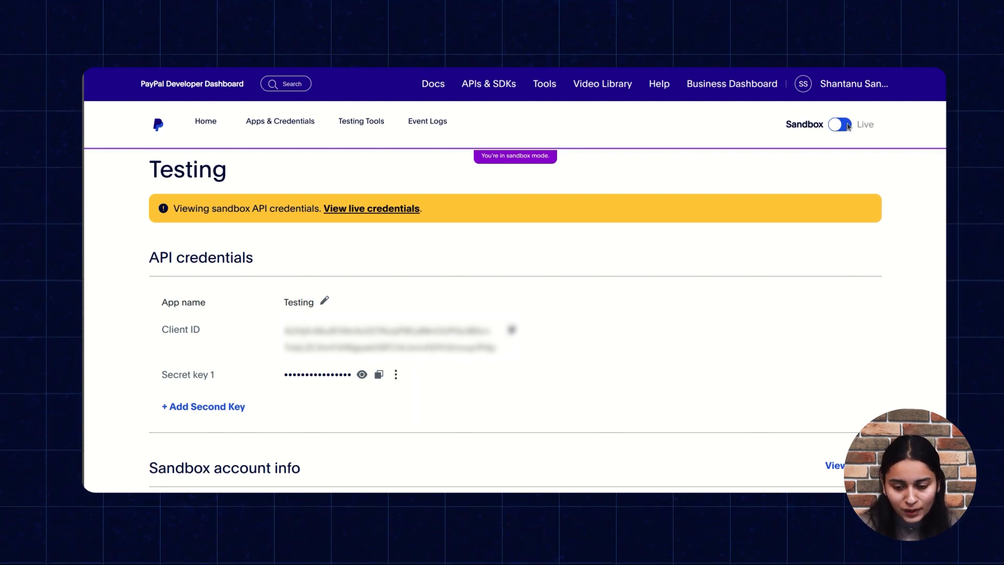
Try to switch the developer dashboard from Sandbox to Live mode, and dismiss the account completion prompt
left_click(847, 126)
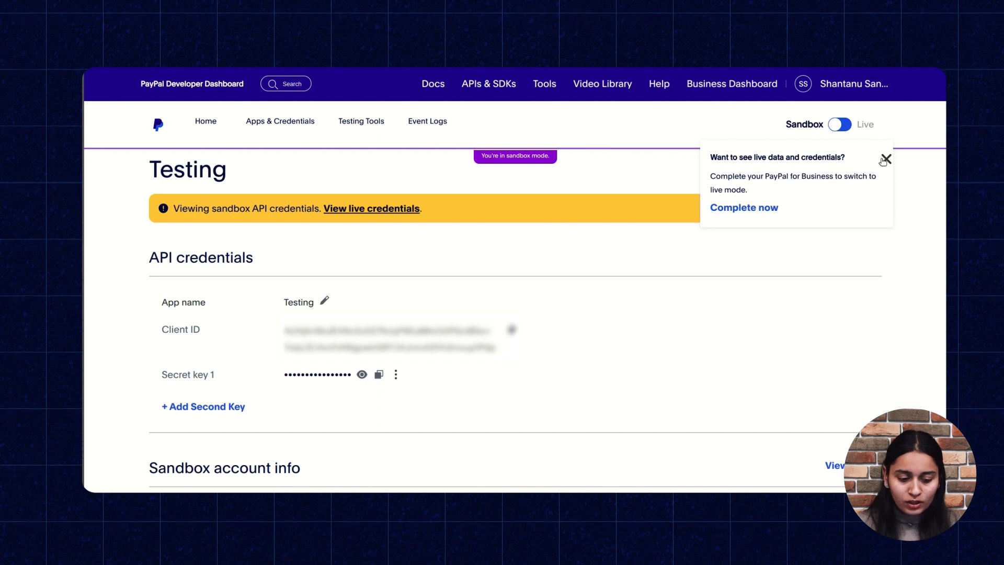
left_click(886, 159)
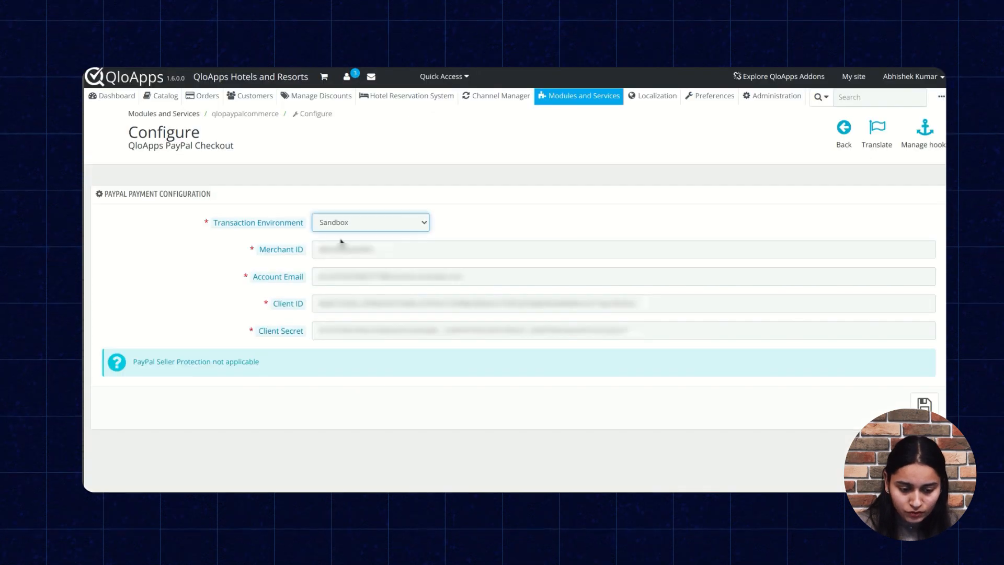
Reopen the Testing app from the REST API apps list in the PayPal Developer Dashboard
mouse_move(281, 308)
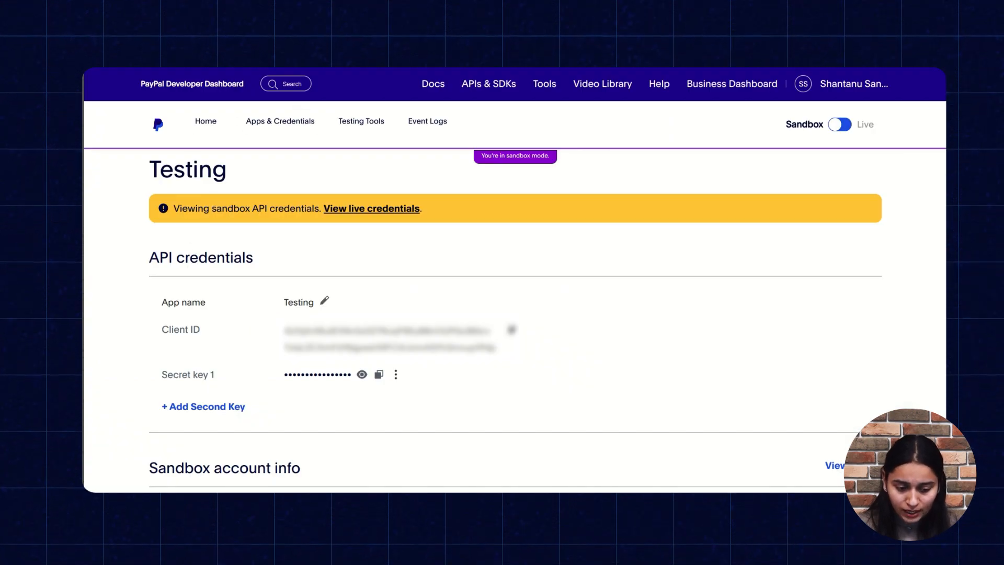
left_click(280, 121)
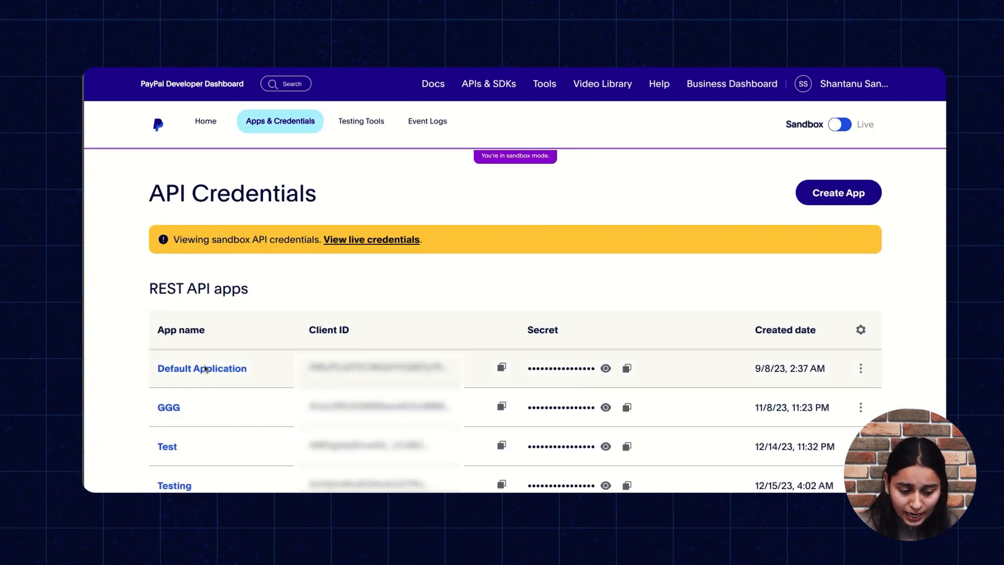
scroll(206, 369, "down", 1)
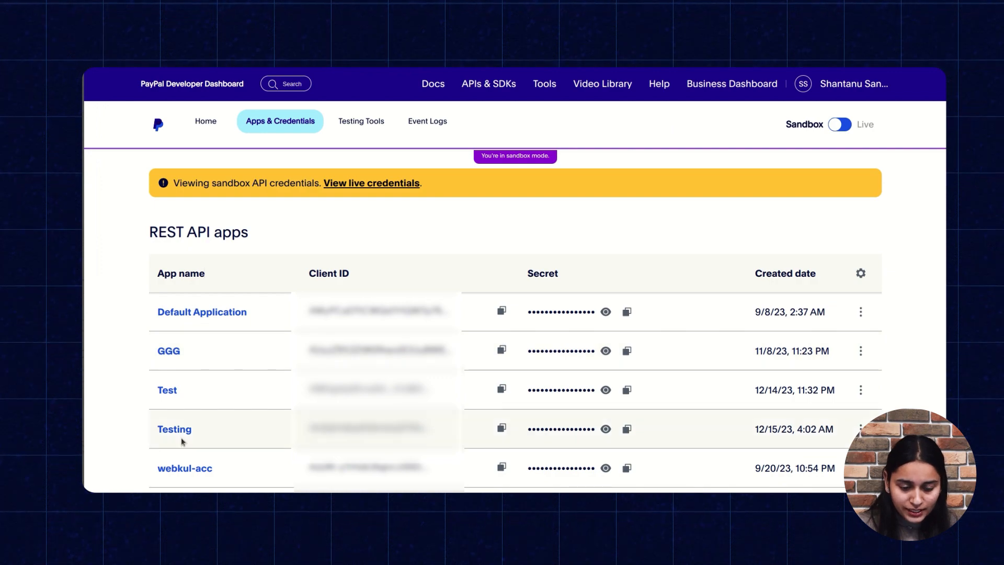
scroll(194, 428, "up", 1)
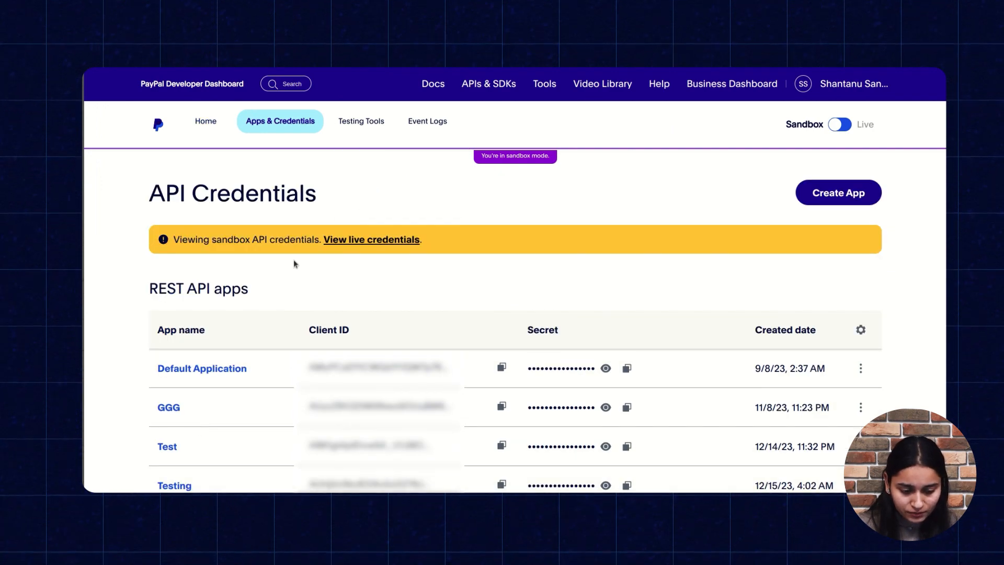
scroll(266, 352, "down", 2)
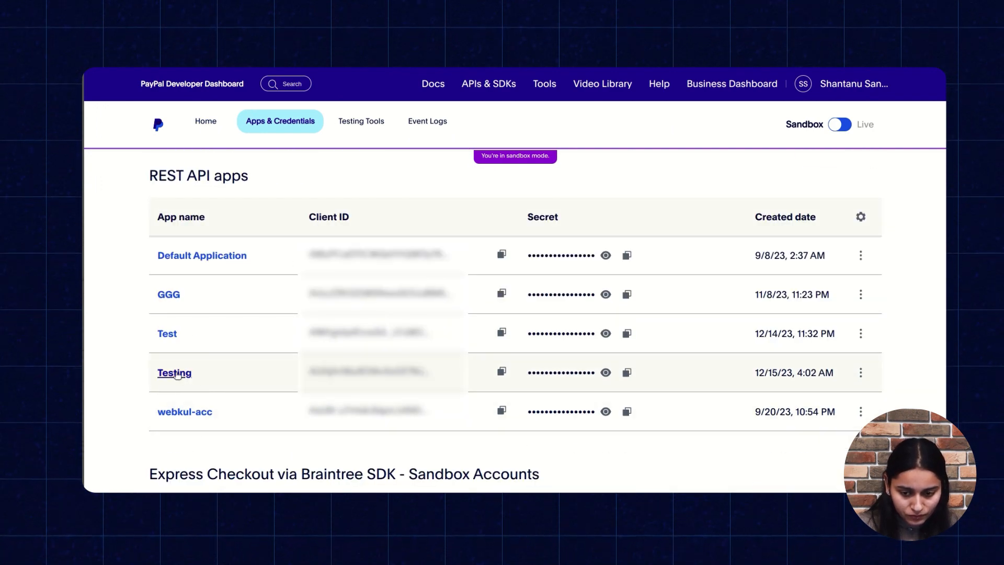
left_click(174, 372)
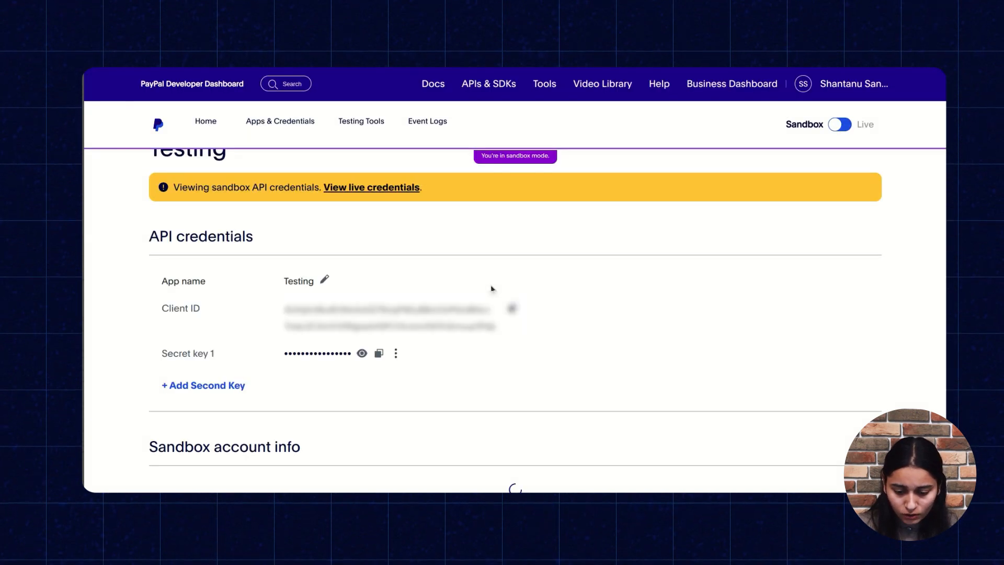
Open the details of the Testing app's sandbox account and look up its Account ID
scroll(681, 347, "down", 7)
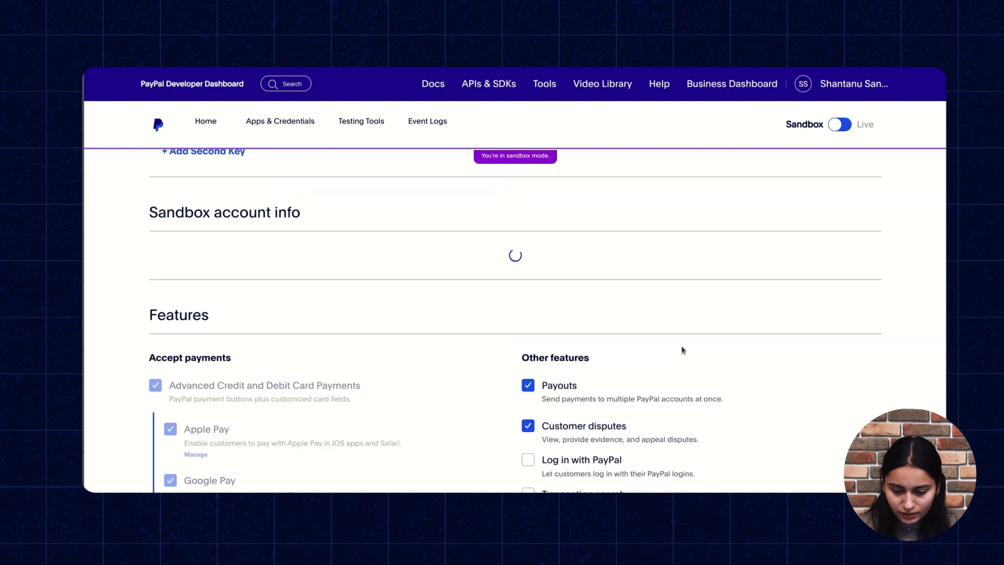
scroll(681, 350, "up", 5)
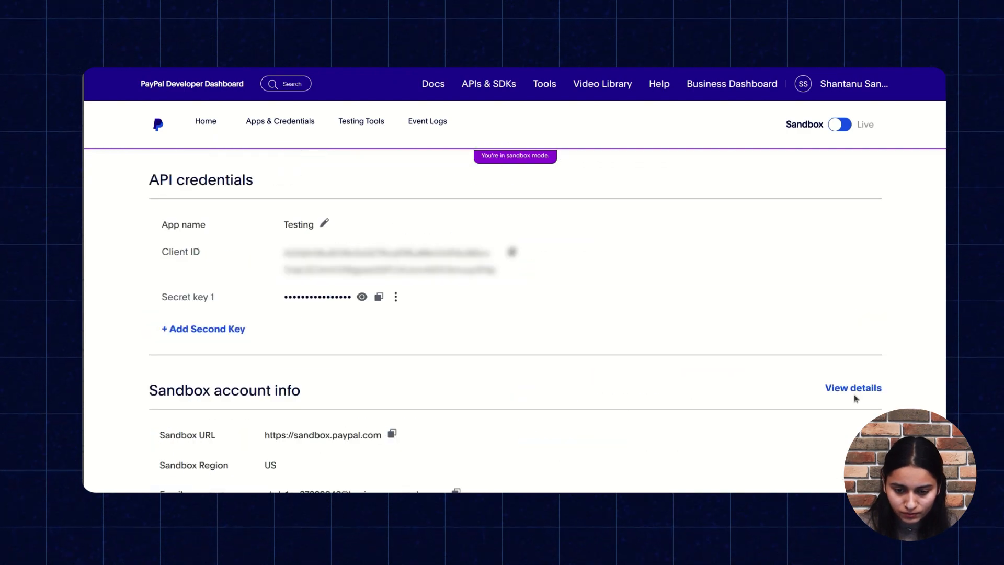
left_click(854, 387)
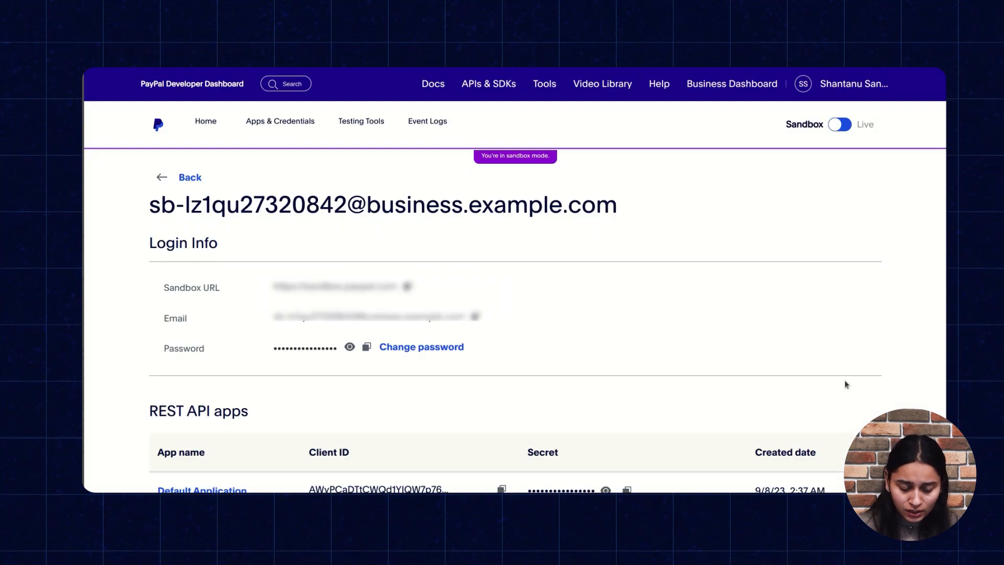
scroll(745, 335, "down", 10)
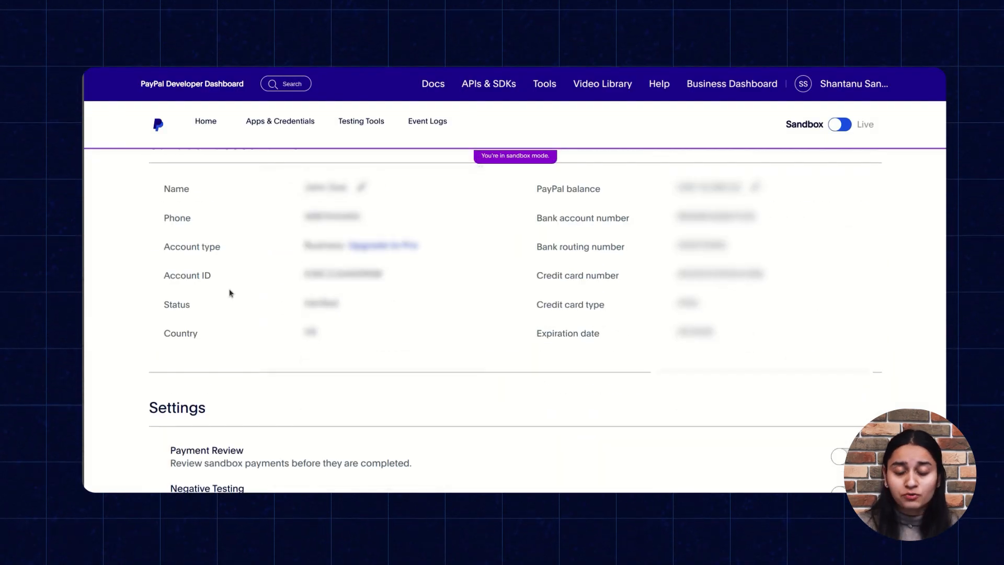
Look up the sandbox account's email under Login Info on its account details page
left_click(279, 286)
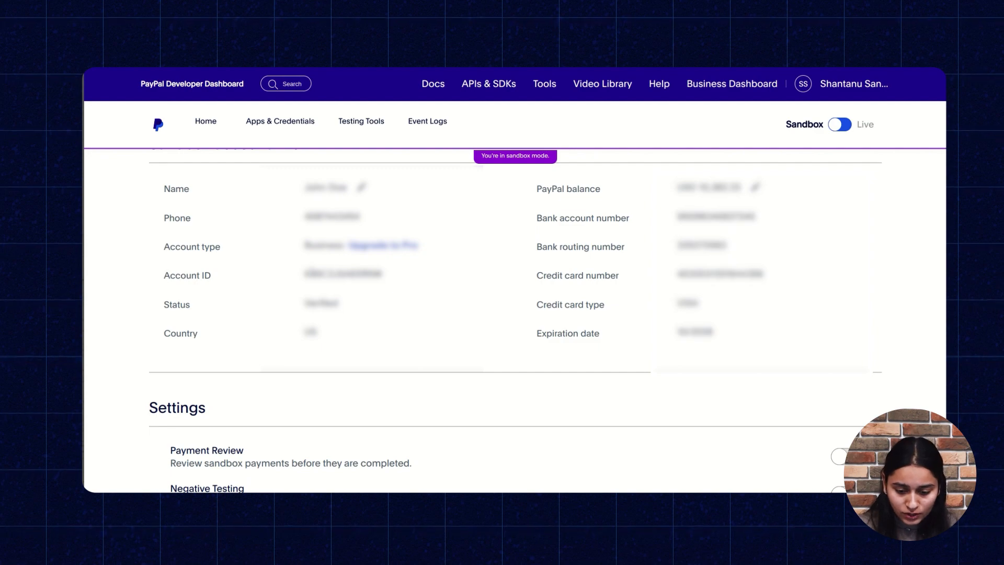
scroll(273, 378, "up", 6)
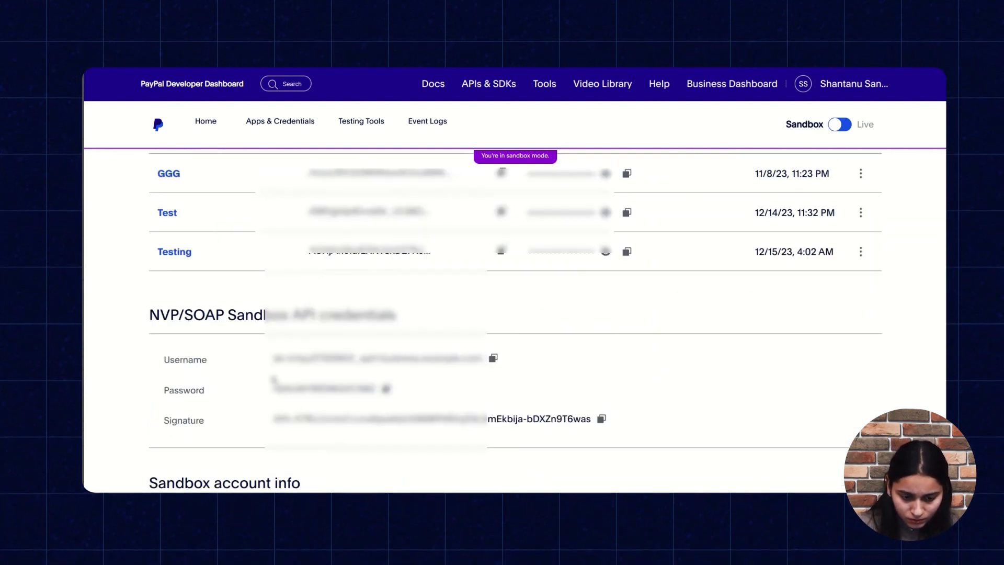
scroll(265, 359, "up", 6)
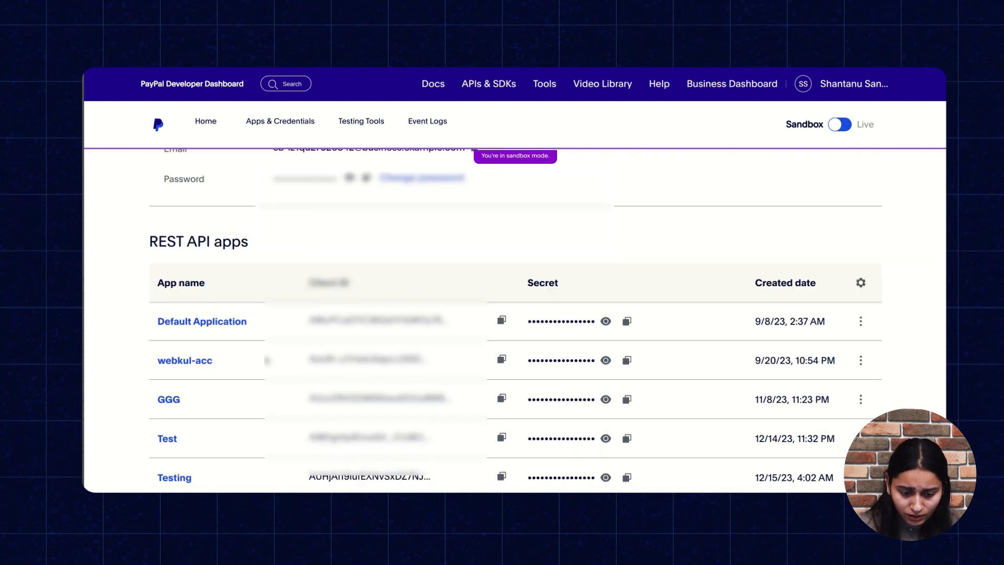
scroll(265, 360, "up", 2)
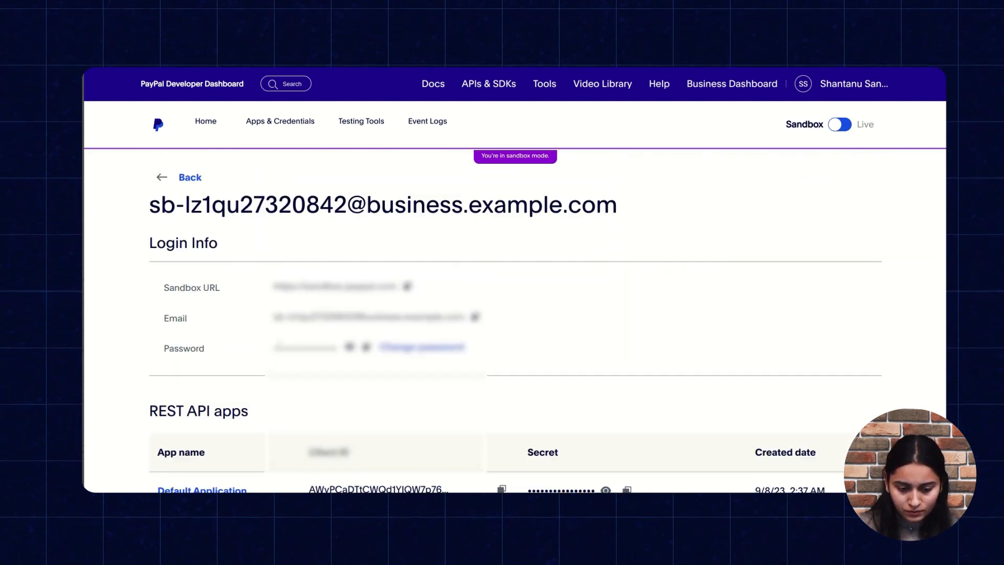
left_click_drag(273, 316, 465, 317)
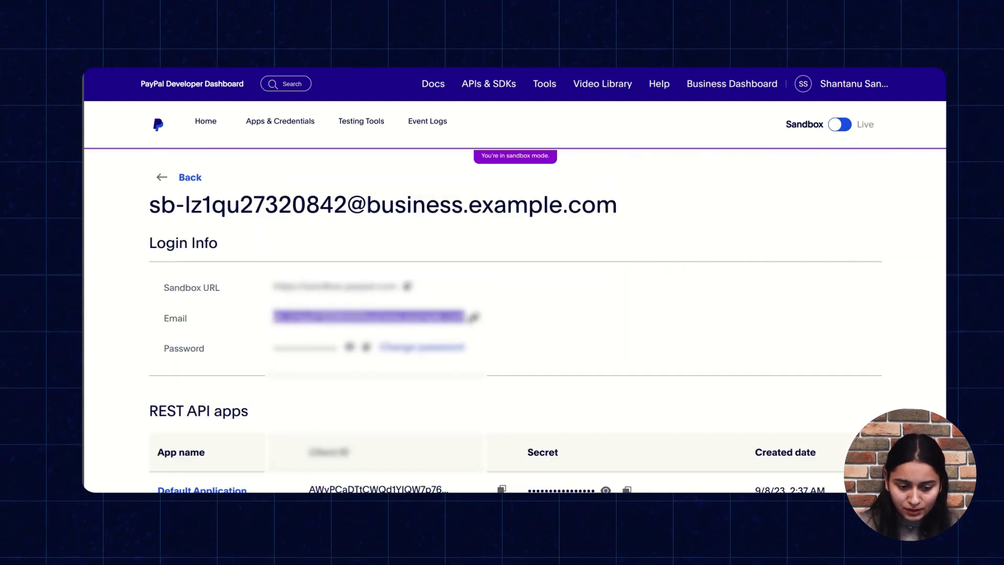
left_click(466, 316)
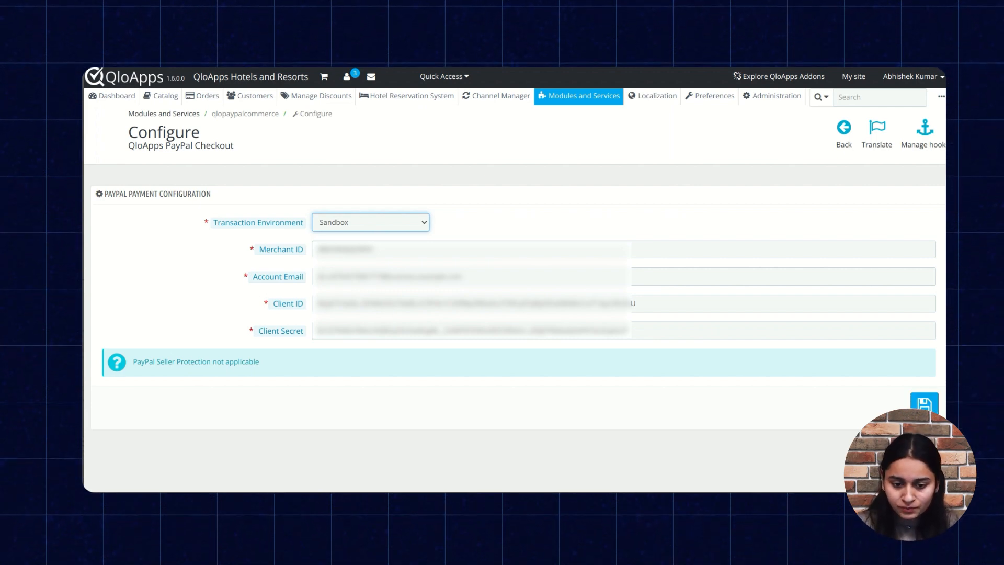
Switch to the QloApps PayPal Checkout configuration and save it with the Sandbox transaction environment
left_click(925, 409)
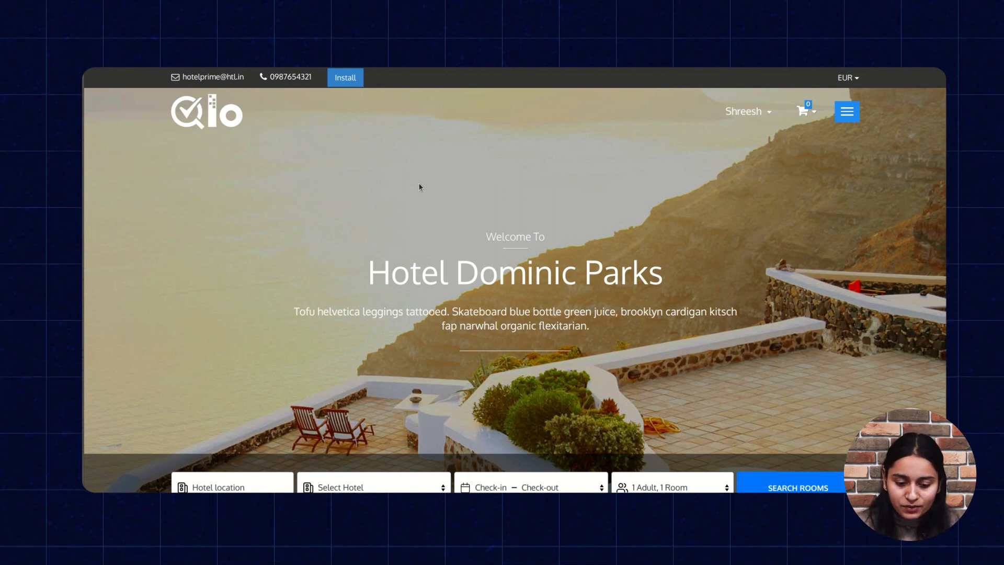
On the hotel booking site, search for rooms at The Hotel Prime from 15-12-2023 to 16-12-2023
scroll(419, 186, "down", 3)
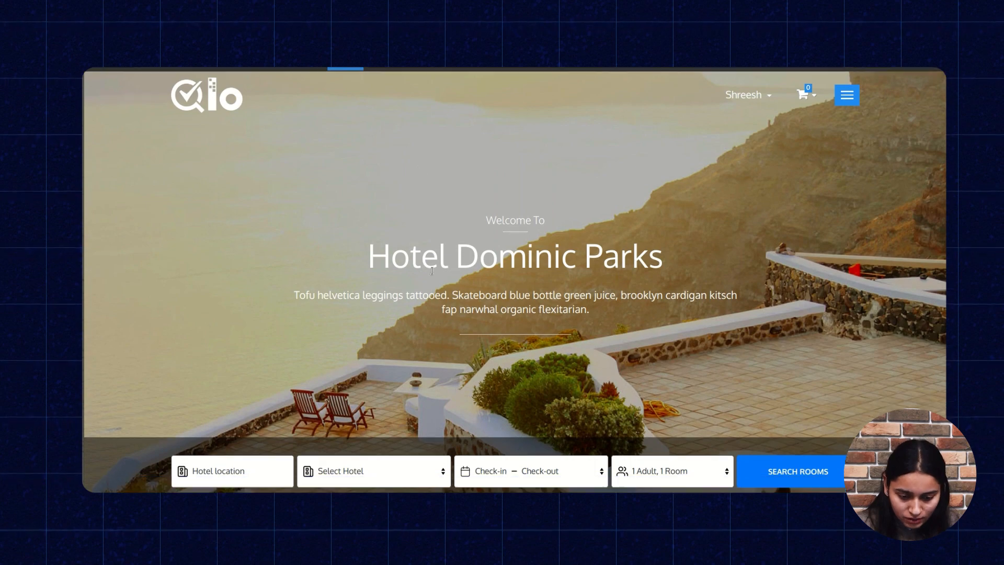
left_click(406, 313)
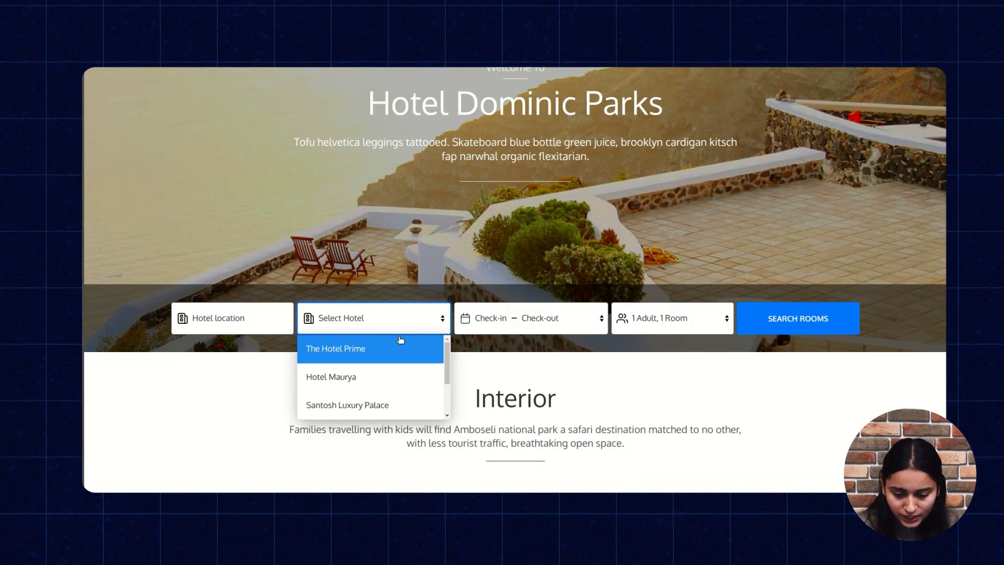
left_click(376, 347)
left_click(481, 318)
left_click(561, 443)
left_click(583, 443)
left_click(768, 325)
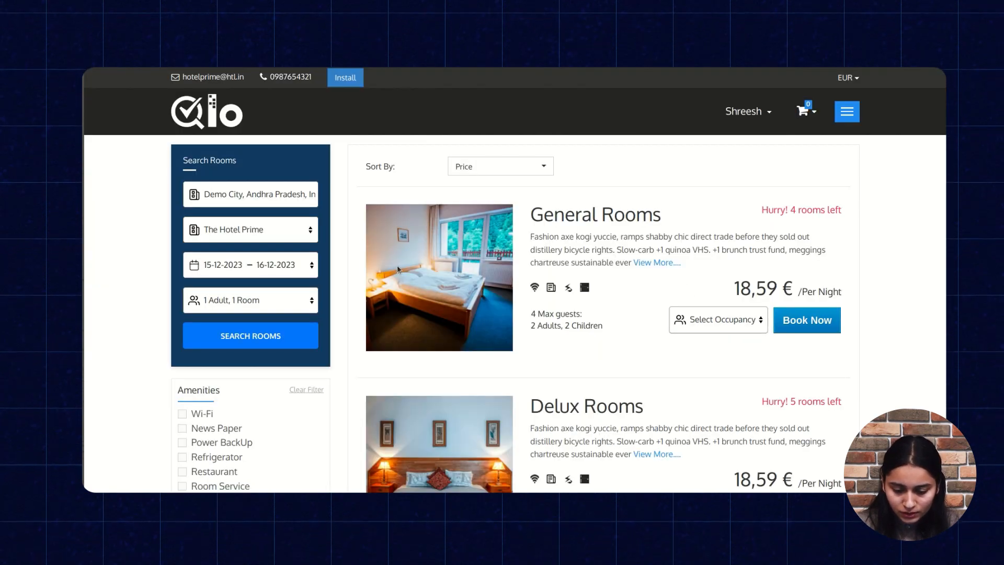
Open General Rooms and add one room for 2 adults to the cart
left_click(397, 269)
scroll(664, 312, "down", 3)
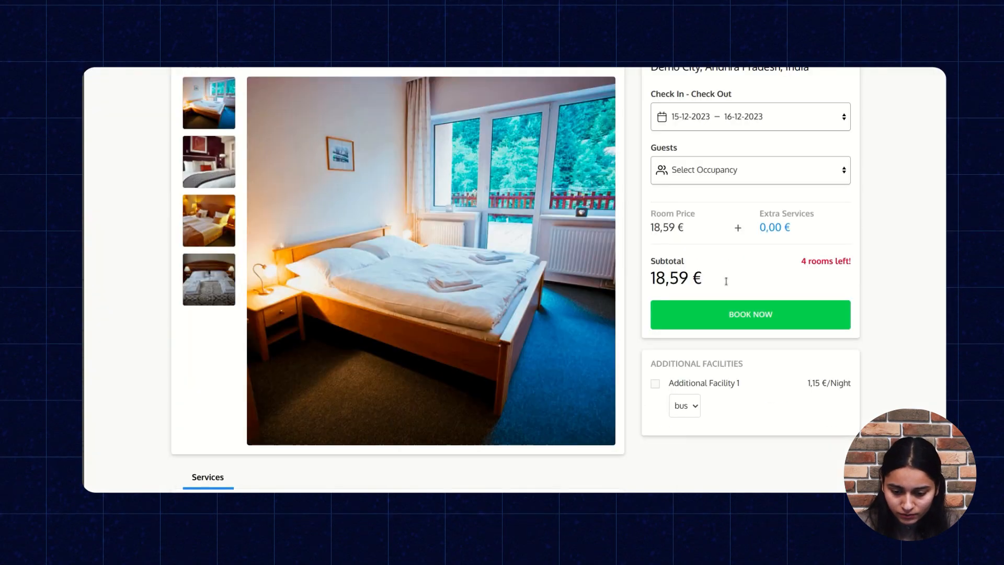
left_click(728, 314)
left_click(890, 295)
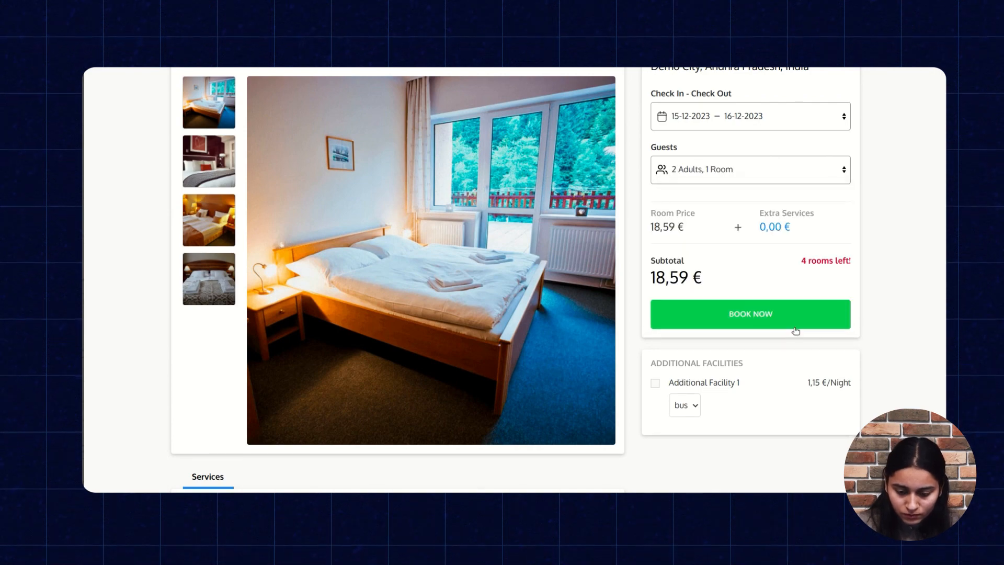
left_click(784, 318)
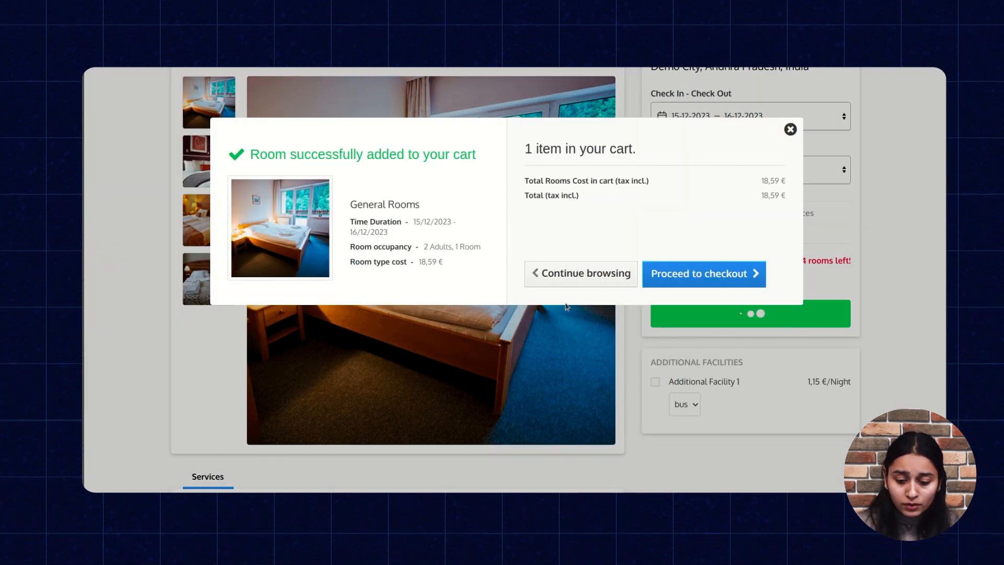
Proceed to checkout and continue through the room summary and guest information to the payment section
left_click(704, 276)
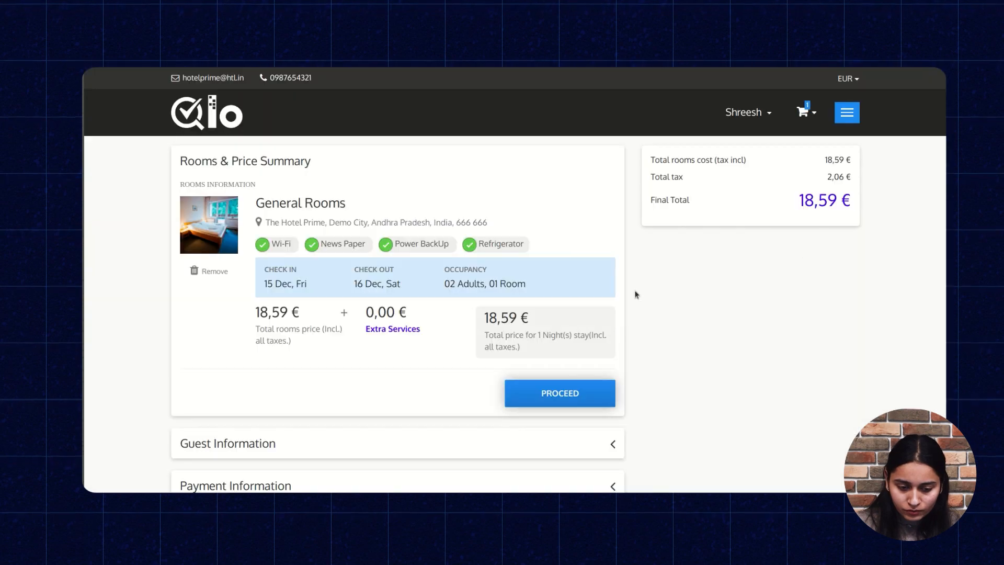
scroll(499, 302, "down", 3)
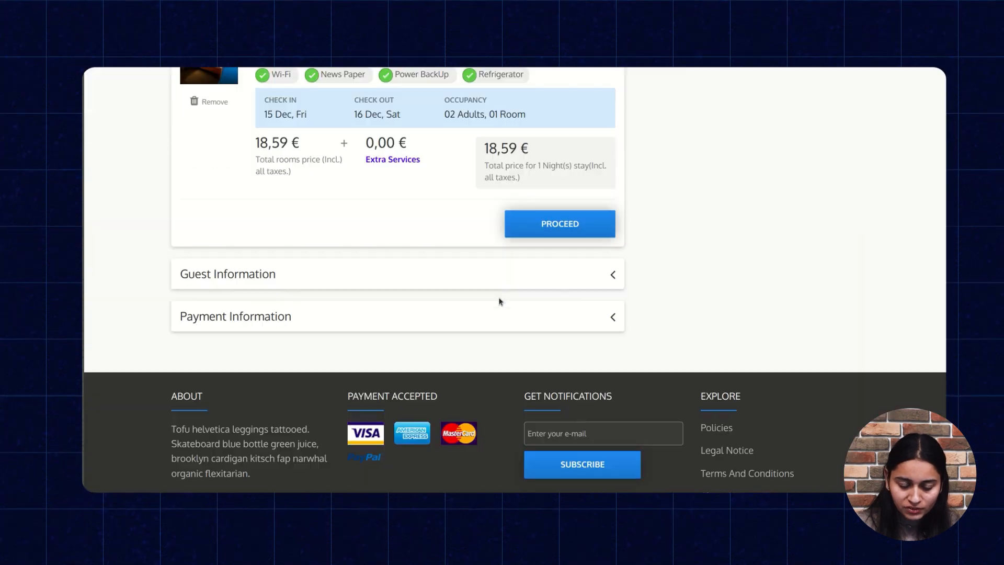
left_click(549, 234)
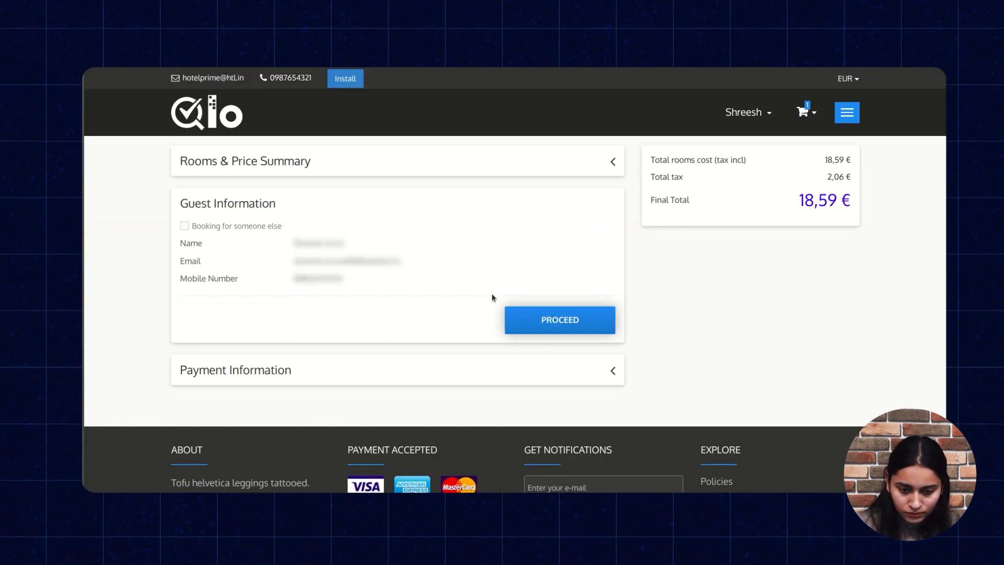
left_click(557, 332)
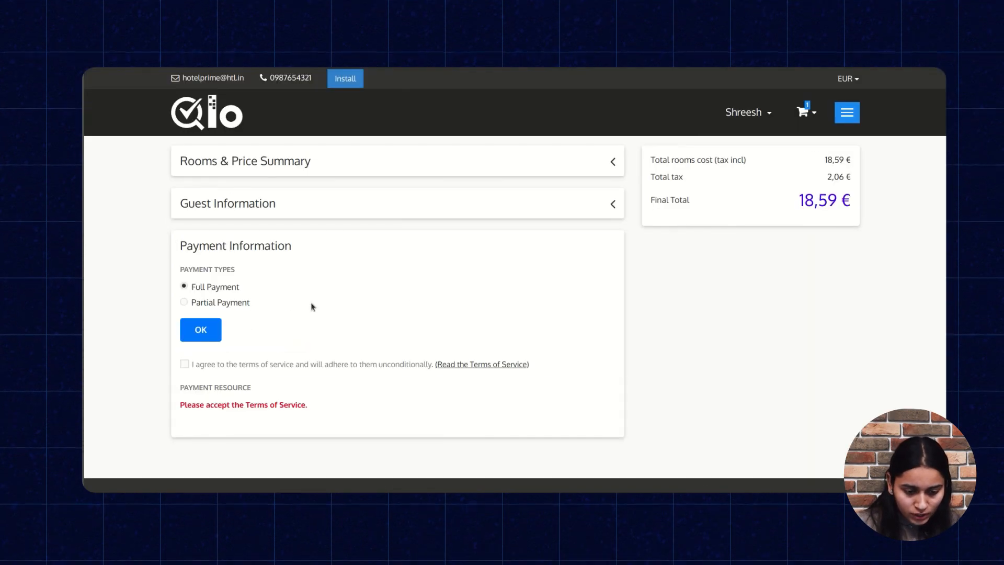
Accept the terms of service with Full Payment kept, and choose PayPal as the payment resource
left_click_drag(210, 246, 307, 262)
left_click(306, 262)
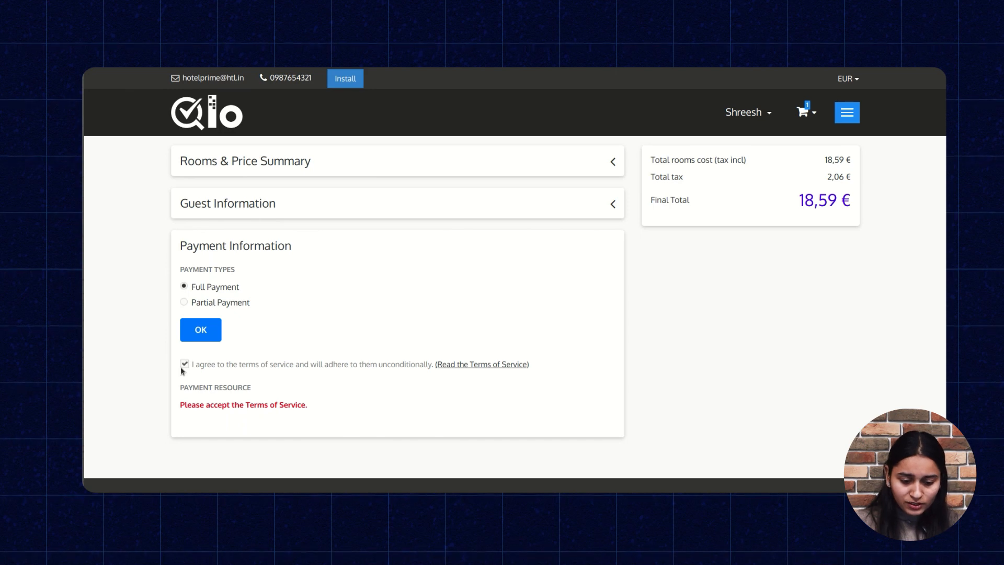
scroll(334, 366, "down", 1)
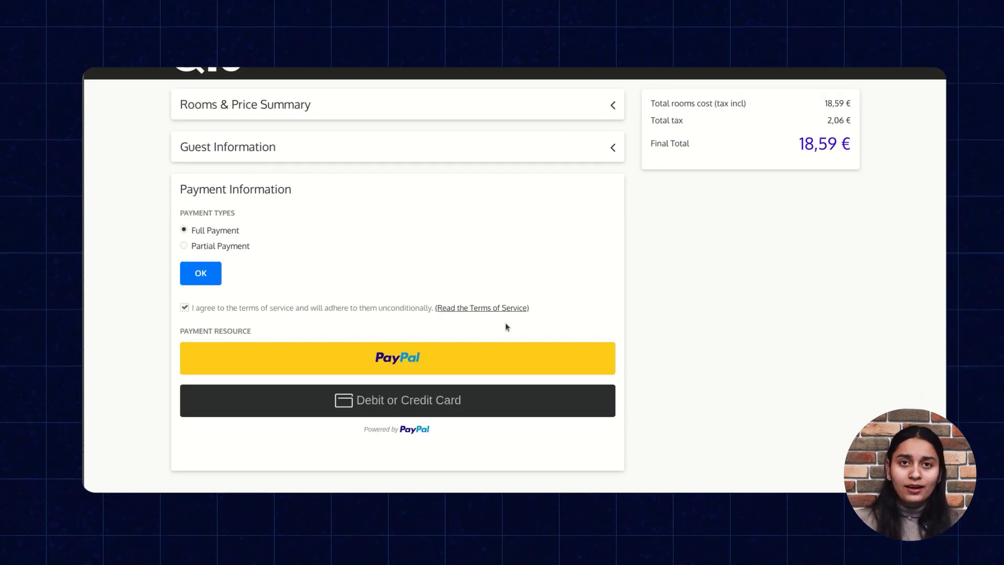
left_click(346, 361)
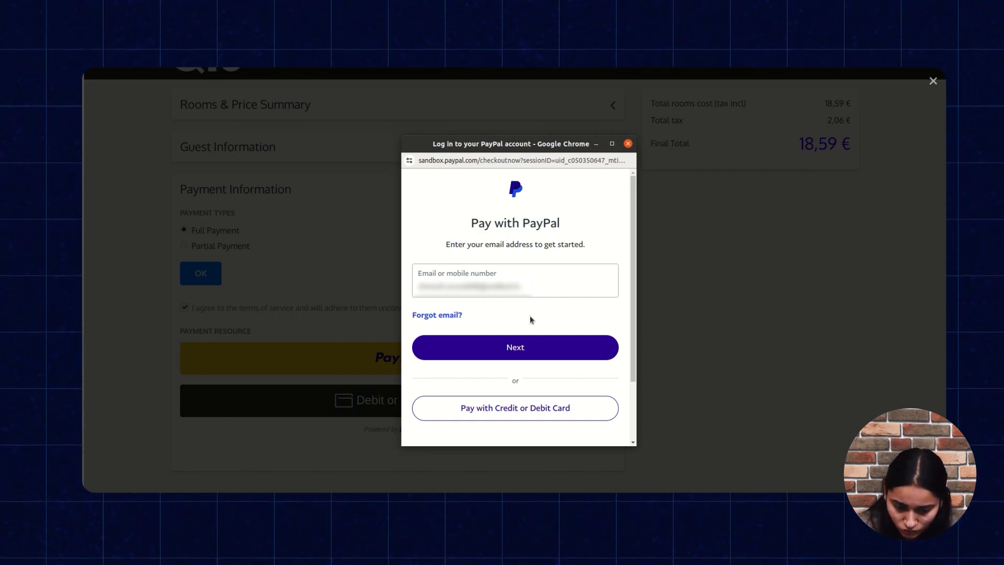
Clear the prefilled email, log in to PayPal with the sandbox account's email and password, and dismiss the offer to save the password
scroll(530, 317, "down", 3)
scroll(530, 317, "up", 3)
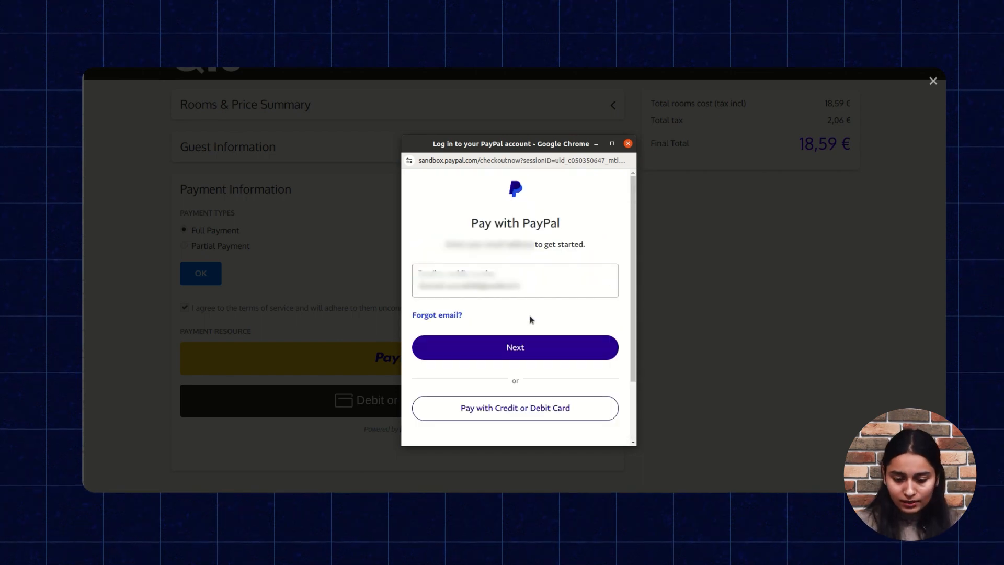
left_click(533, 279)
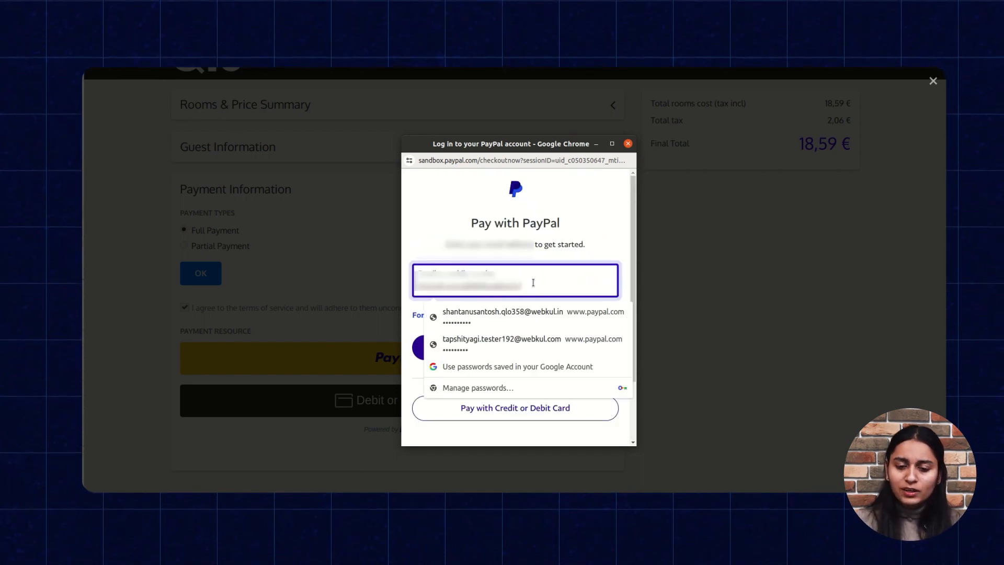
key("BackSpace")
key("BackSpace")
key("BackSpace")
key("BackSpace")
key("BackSpace")
key("BackSpace")
key("BackSpace")
key("BackSpace")
key("BackSpace")
key("BackSpace")
key("BackSpace")
key("BackSpace")
key("BackSpace")
key("BackSpace")
key("BackSpace")
key("BackSpace")
key("BackSpace")
key("BackSpace")
key("BackSpace")
key("BackSpace")
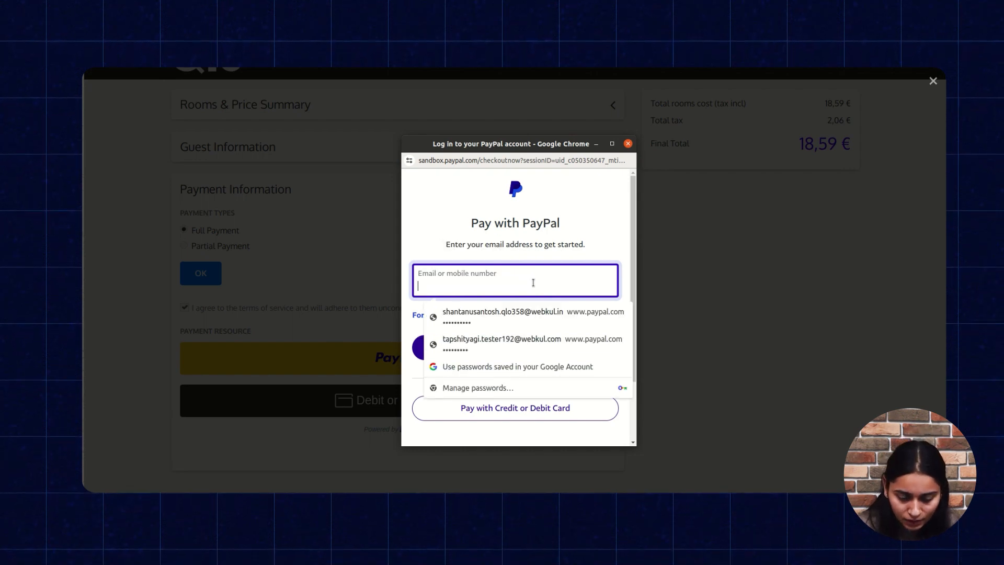
left_click(530, 346)
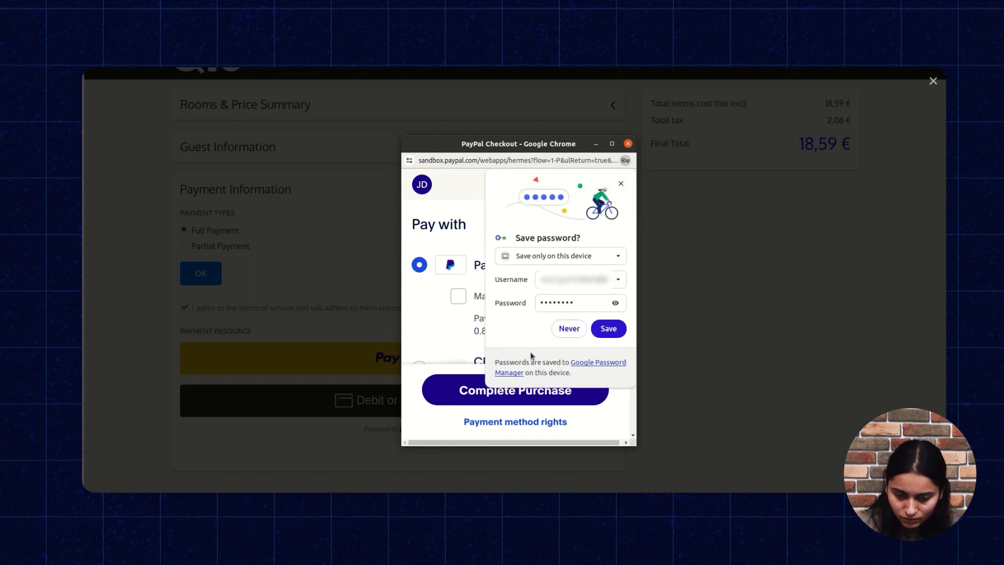
left_click(620, 183)
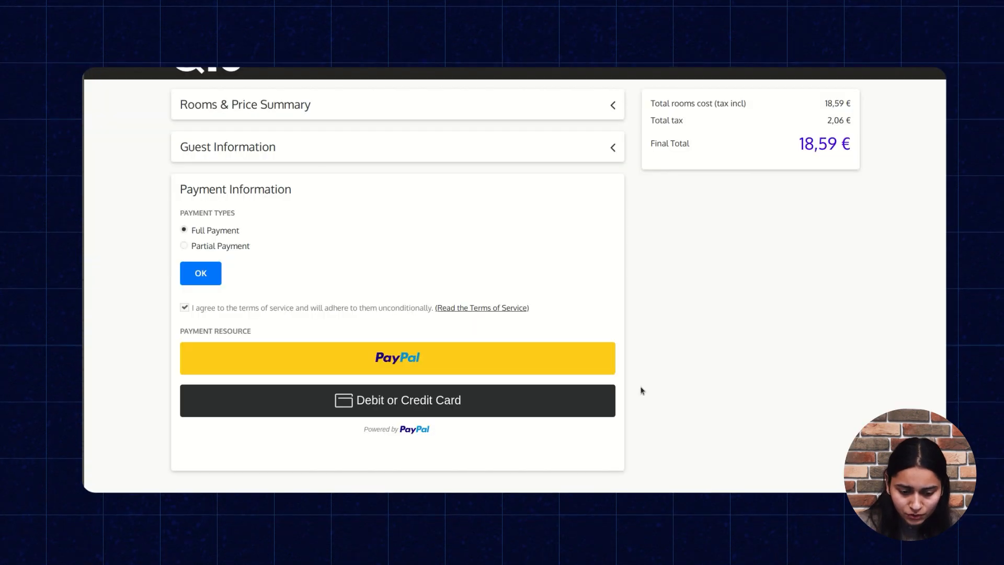
Choose debit or credit card payment, fill in the card number, expiry, security code and mobile number, and submit the purchase
scroll(408, 403, "down", 3)
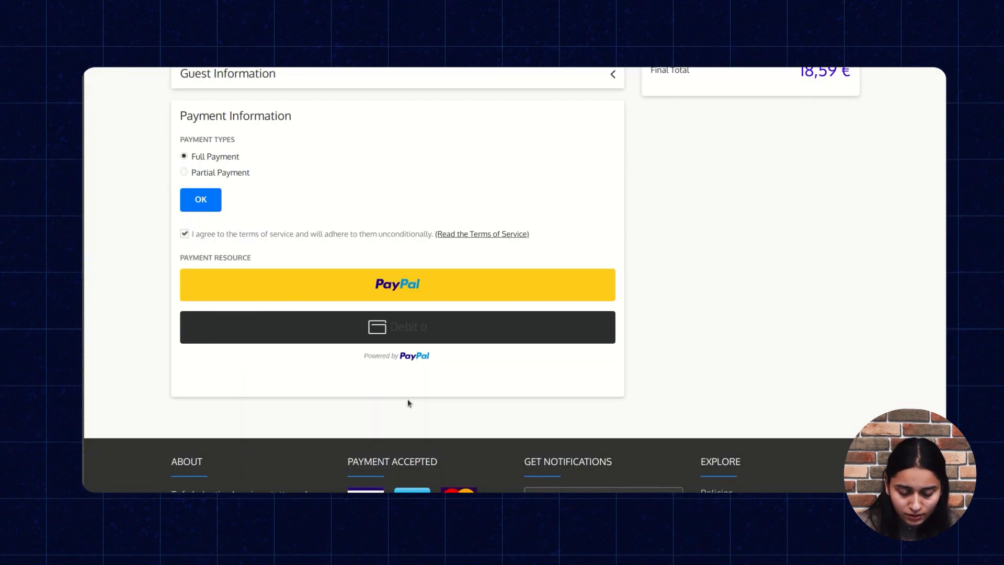
left_click(418, 321)
scroll(340, 352, "down", 2)
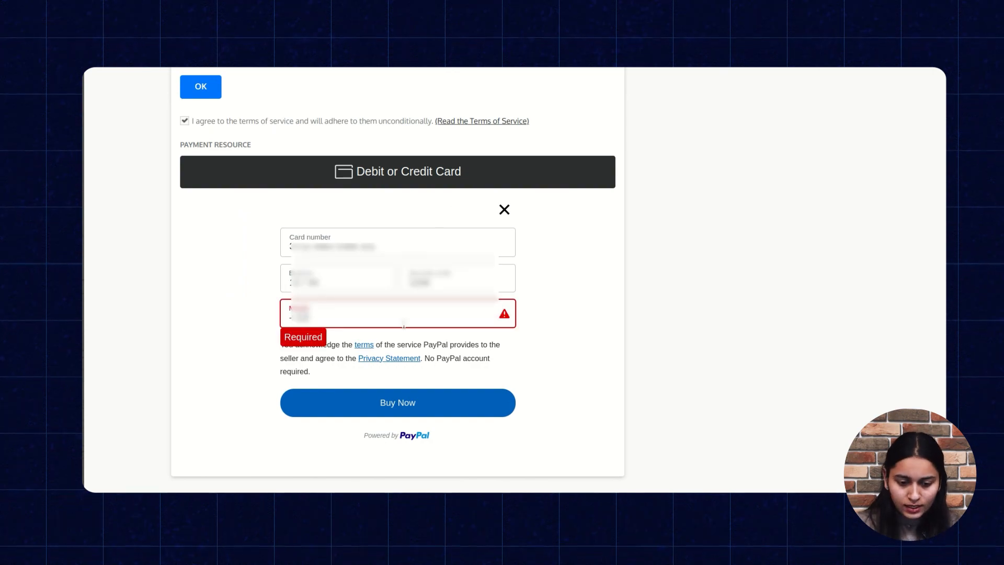
left_click(497, 402)
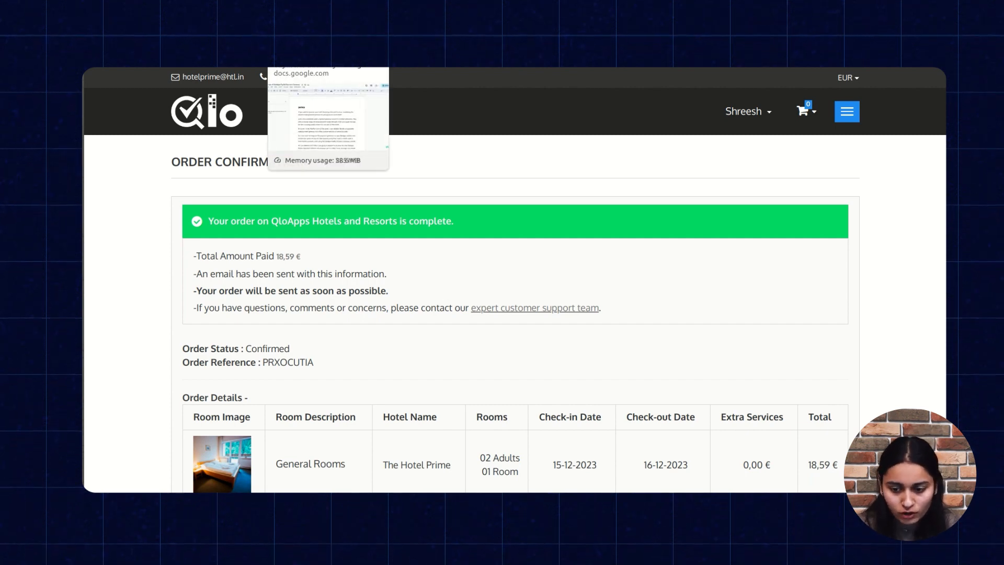
Switch to the QloApps back office and open the details of the newest entry in PayPal Transactions
left_click(397, 48)
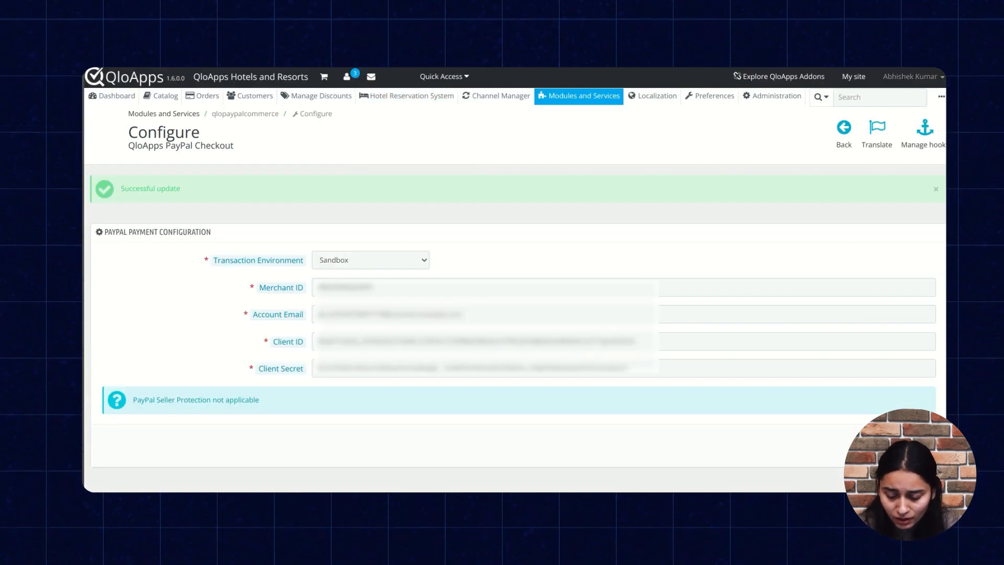
mouse_move(941, 97)
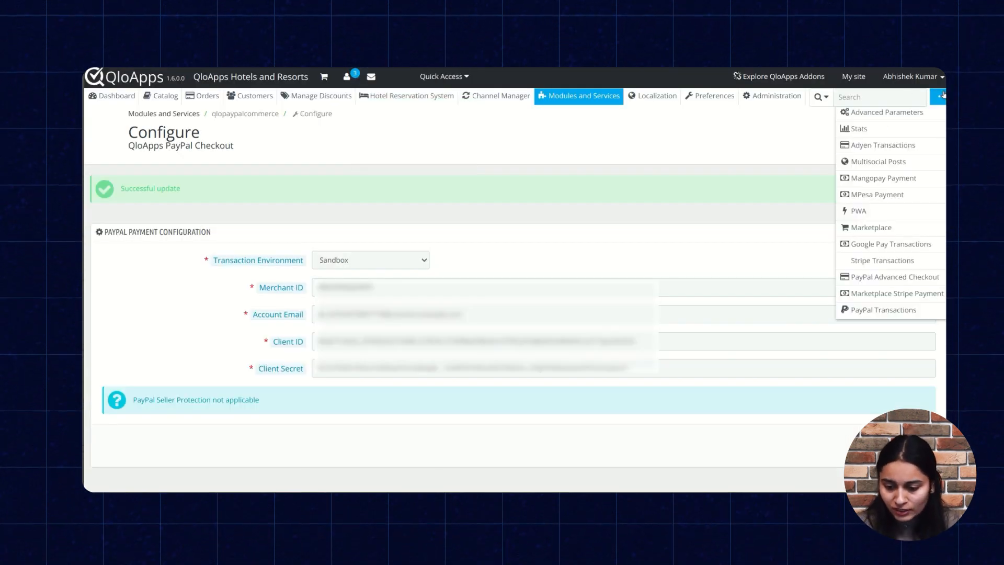
left_click(889, 314)
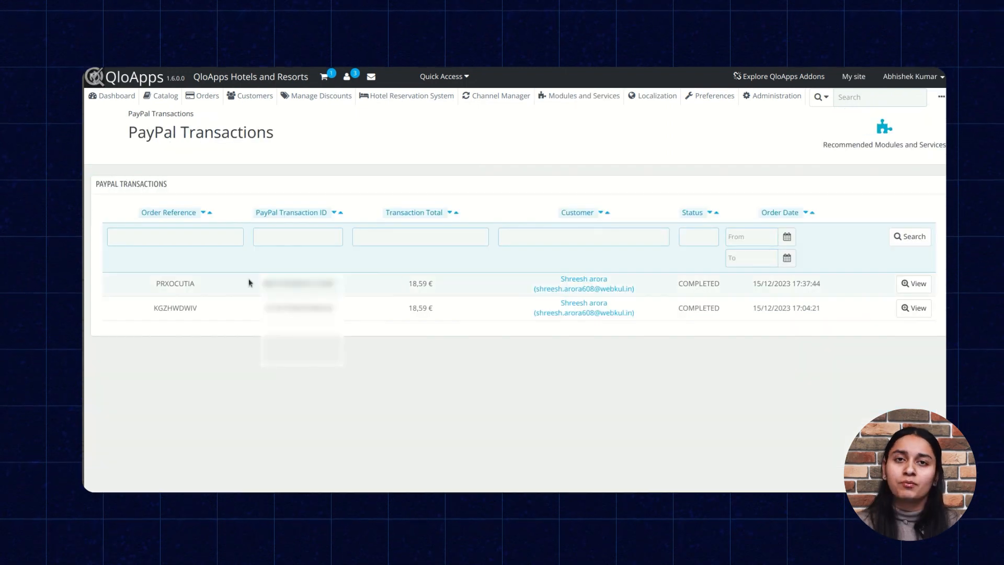
left_click(912, 283)
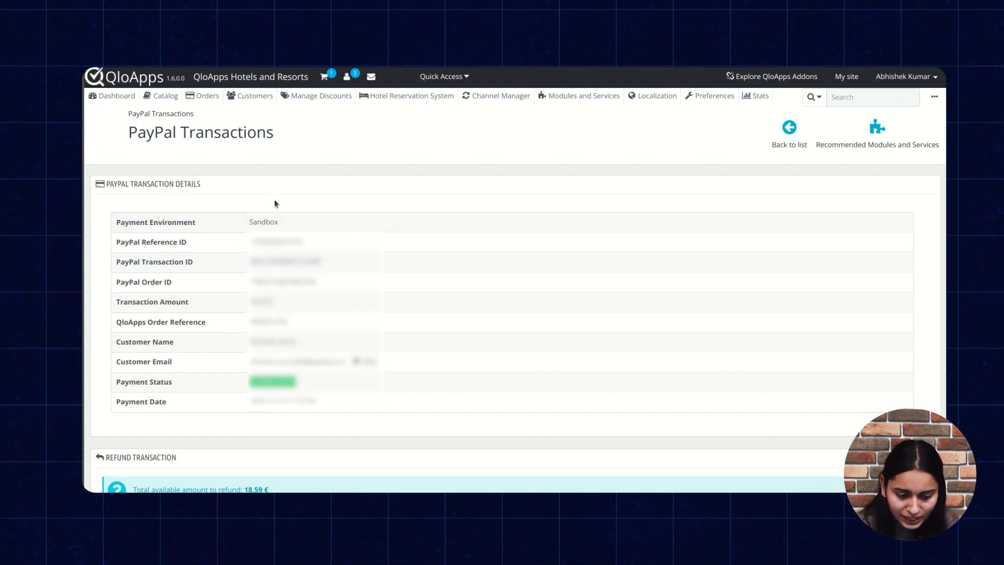
scroll(274, 199, "down", 3)
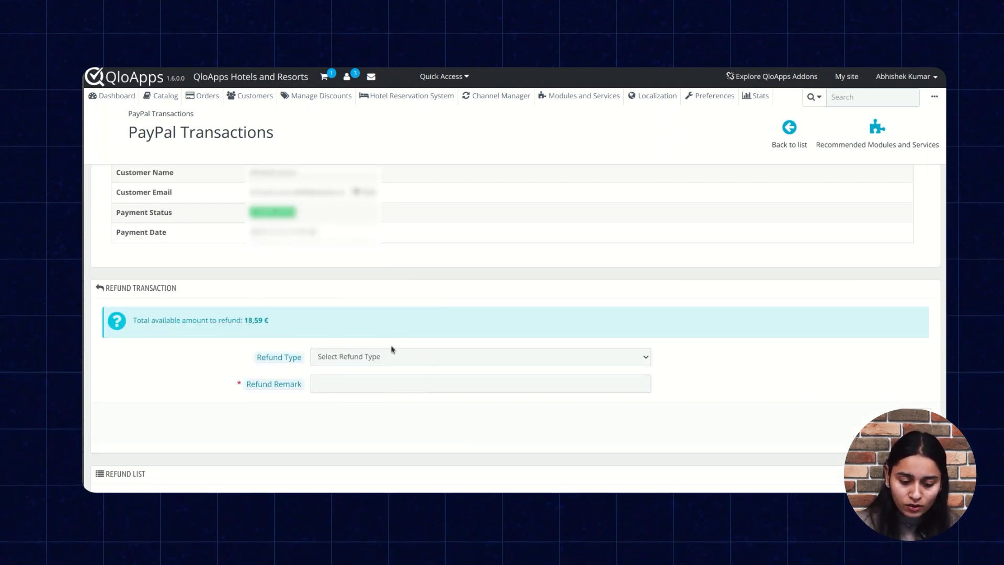
Set the refund type of the PayPal transaction to Full Refund
left_click(395, 358)
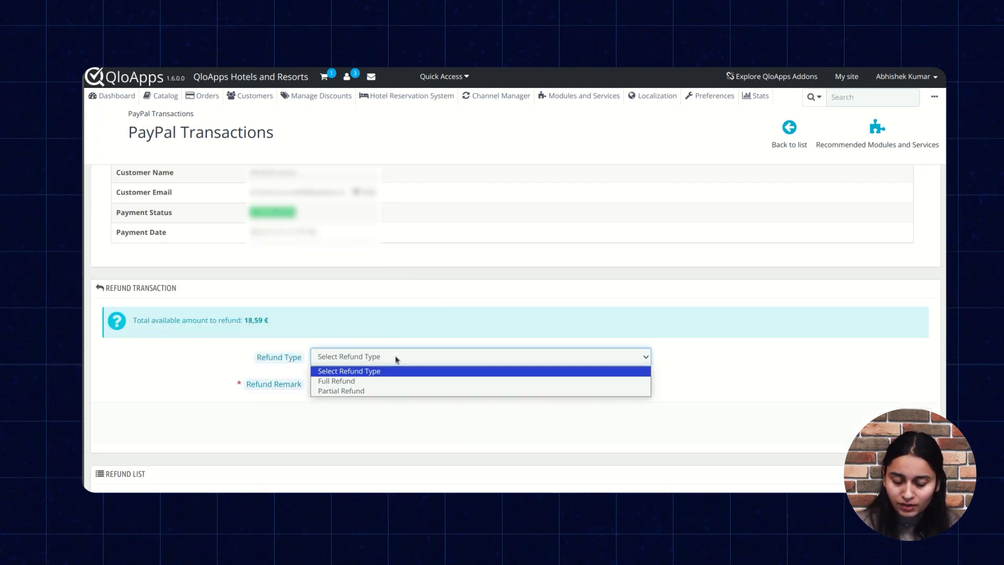
left_click(384, 381)
scroll(384, 379, "down", 1)
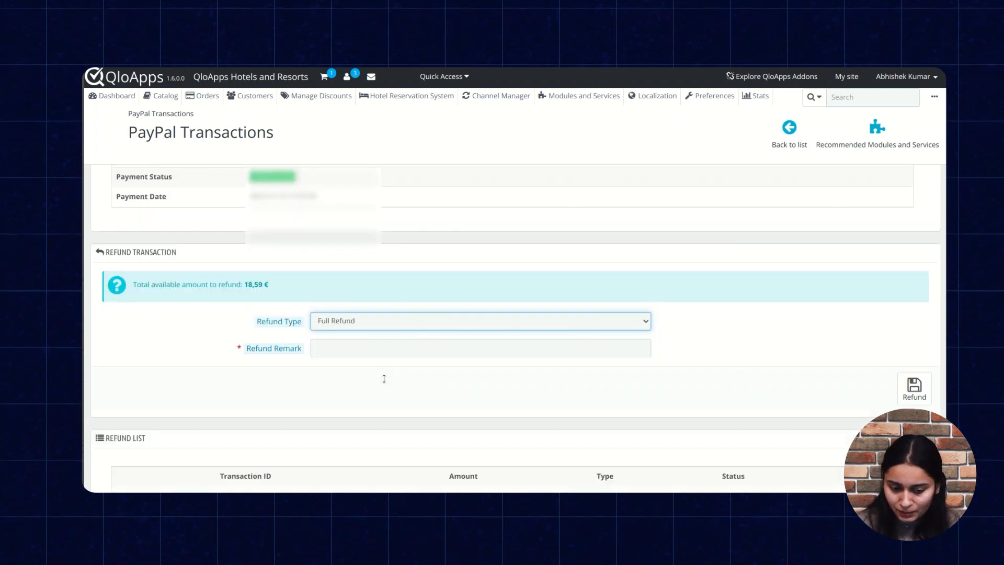
Change the refund type to Partial Refund and set the refund amount to 12 EUR
scroll(383, 378, "down", 1)
left_click(406, 304)
left_click(408, 329)
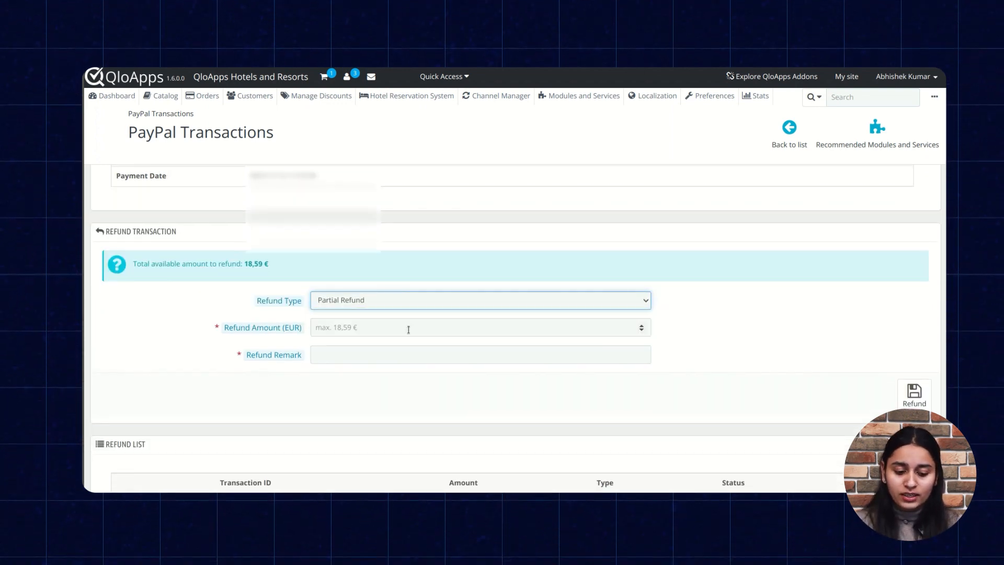
left_click(408, 329)
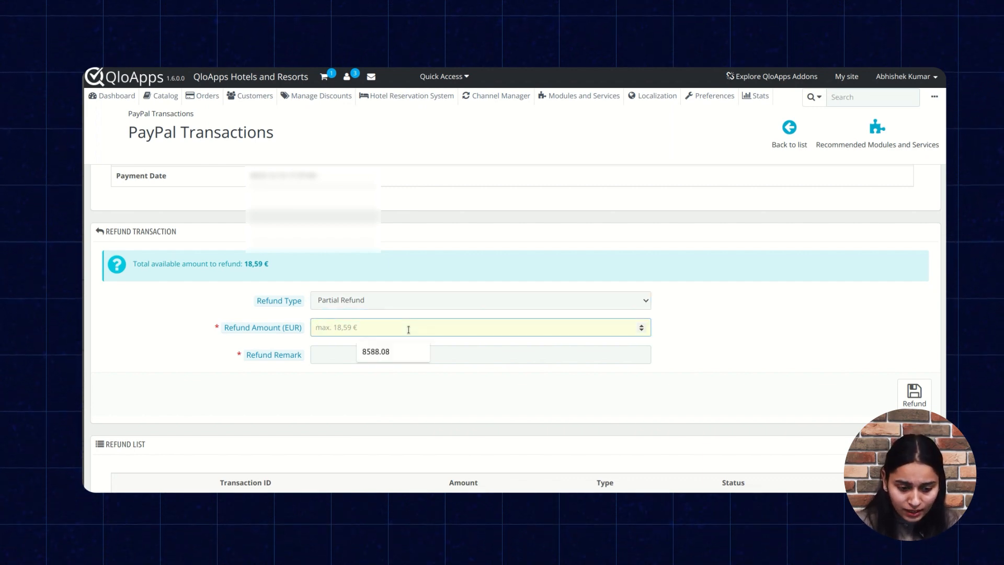
type("12")
Enter "Refund processed" as the refund remark and submit the partial refund
scroll(408, 329, "up", 2)
scroll(408, 329, "up", 2)
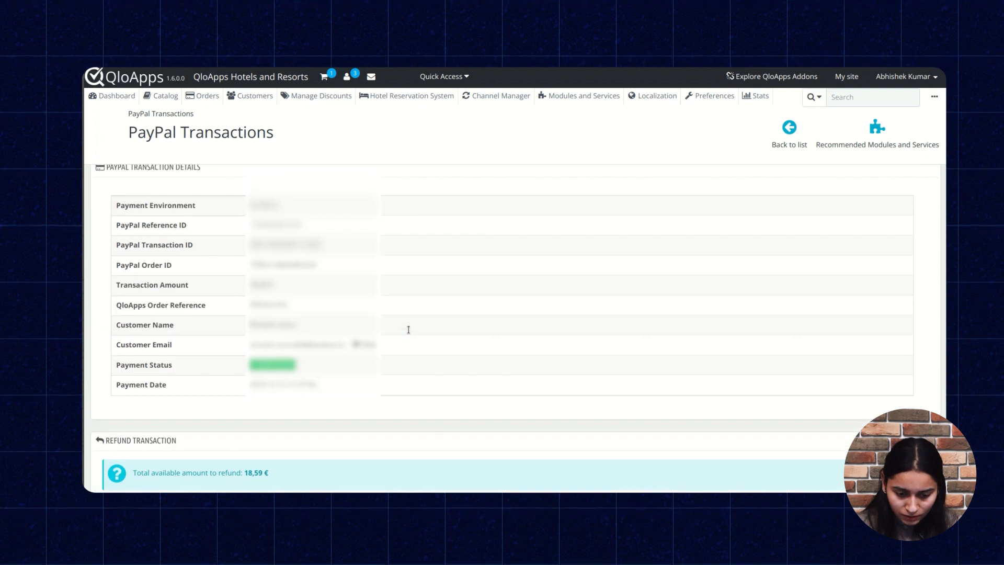
scroll(408, 330, "down", 3)
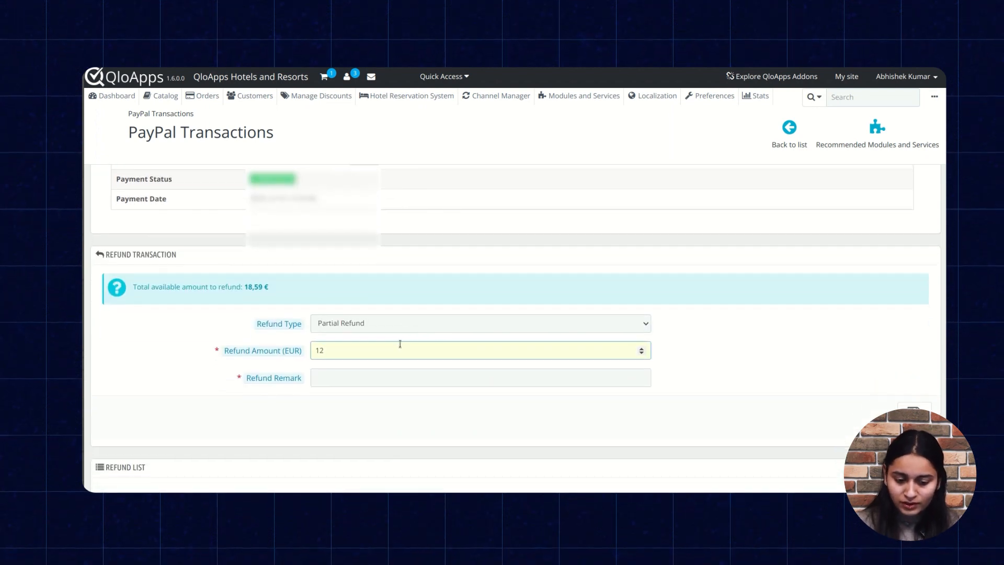
left_click(393, 375)
left_click(392, 400)
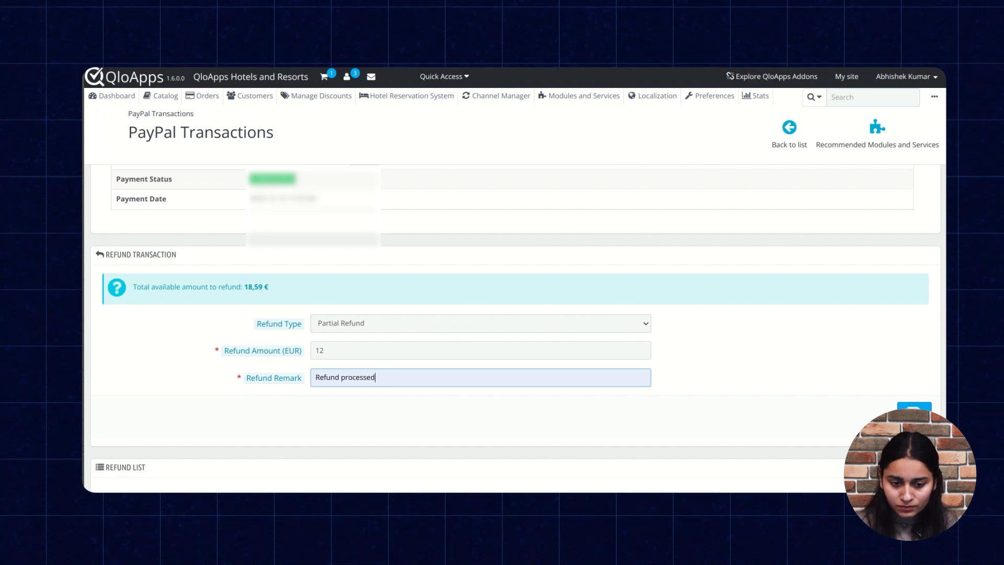
left_click(913, 417)
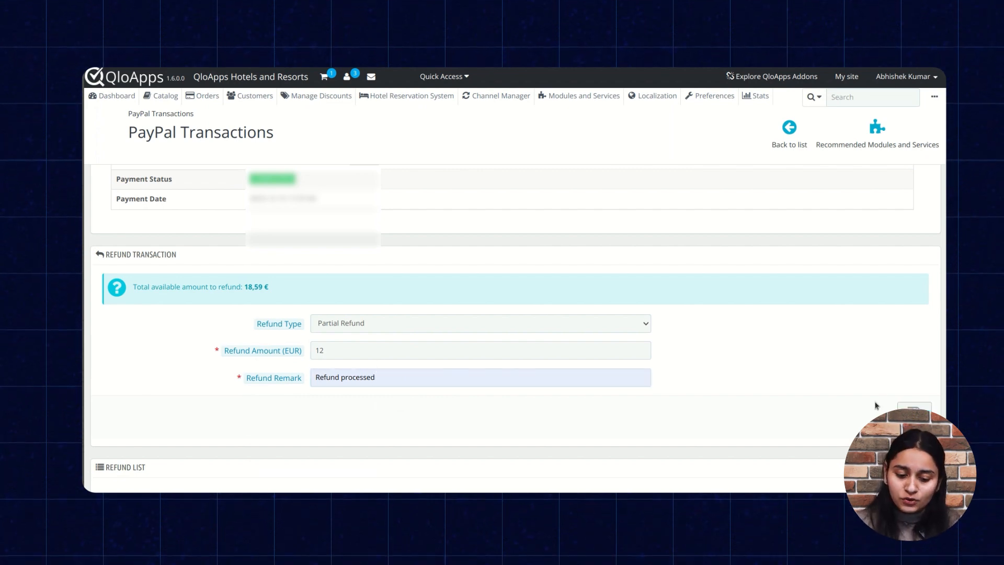
Review the transaction's refunded amount and refund list, and return to the overview of PayPal transactions
scroll(876, 405, "down", 5)
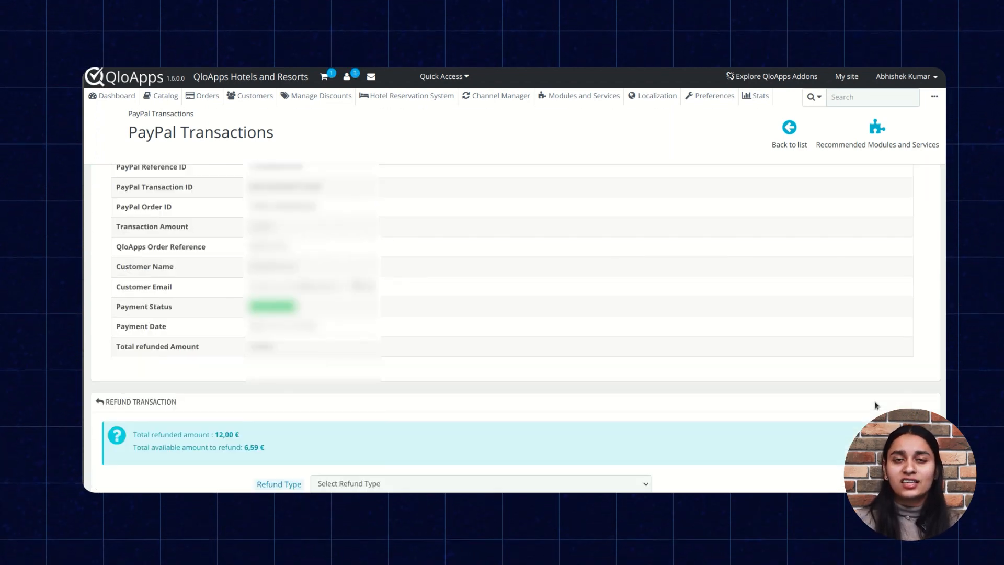
scroll(877, 405, "down", 1)
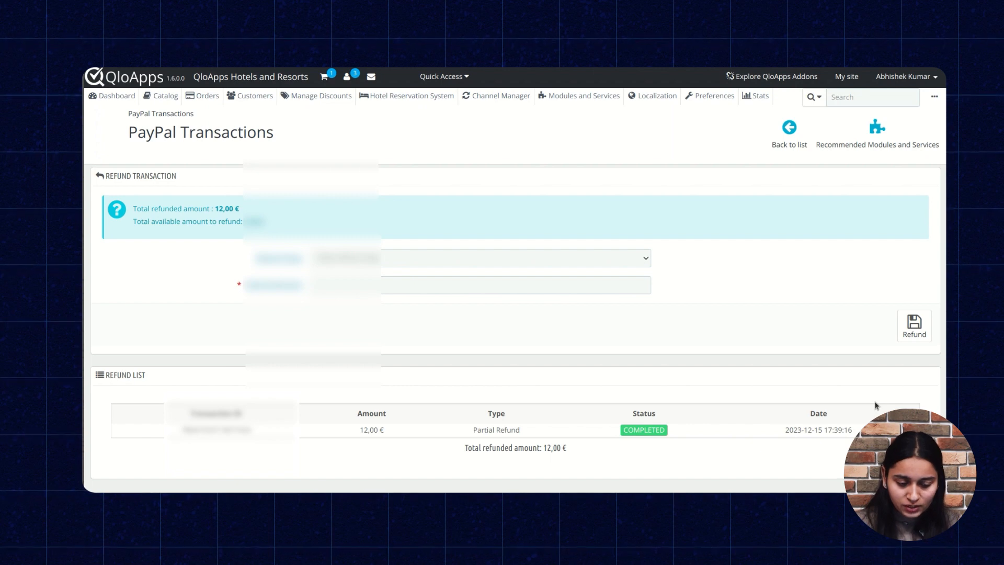
scroll(871, 404, "down", 1)
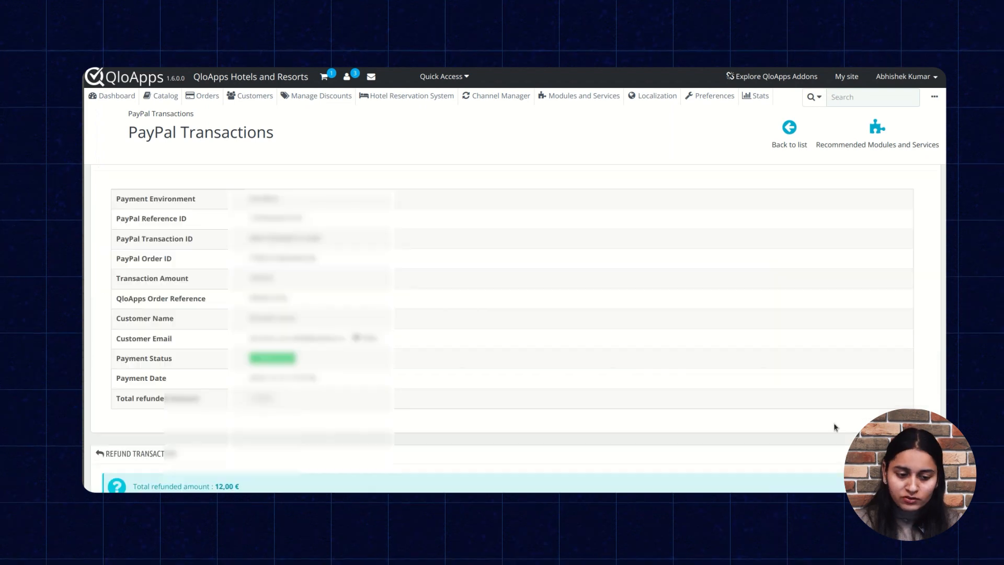
scroll(833, 426, "up", 3)
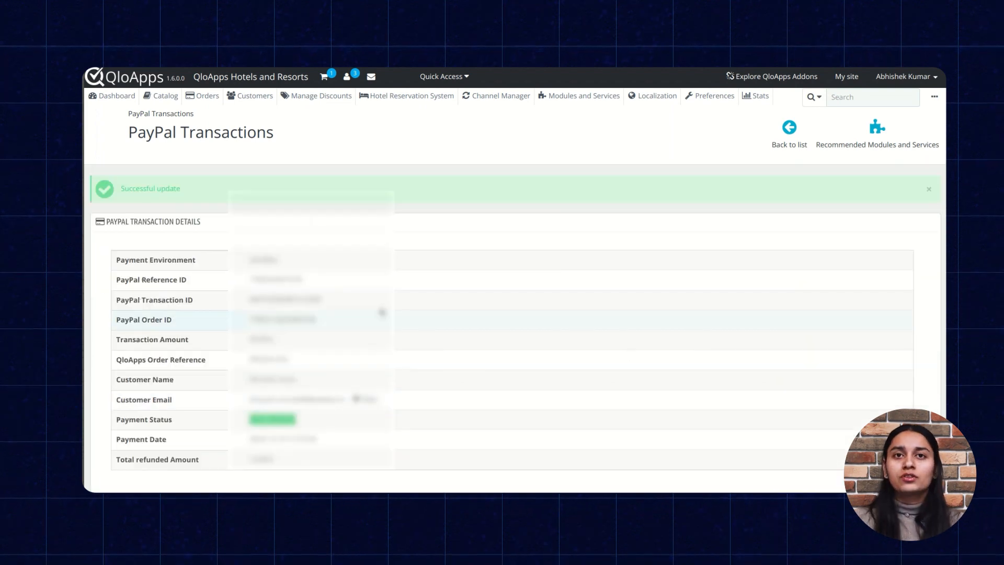
left_click(152, 115)
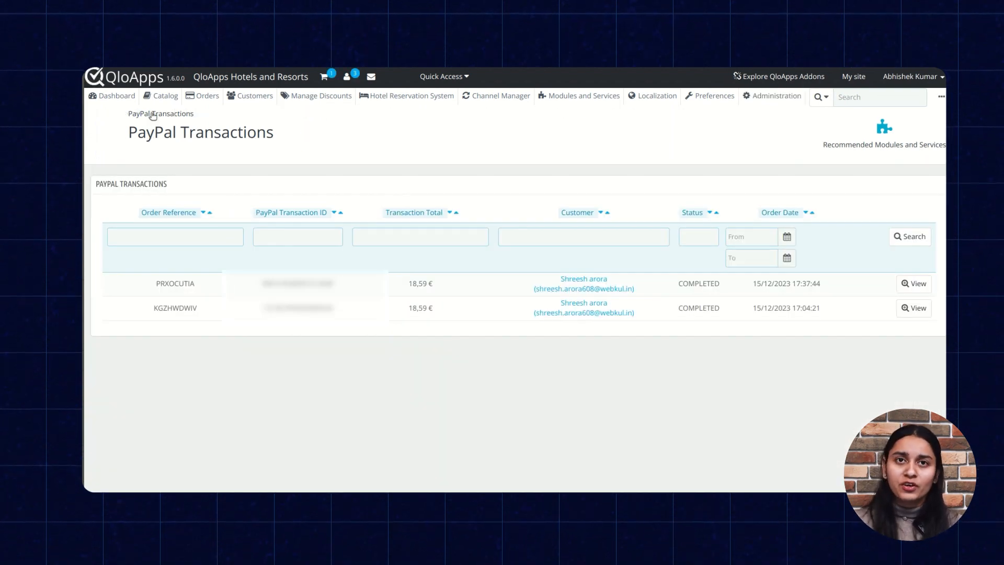